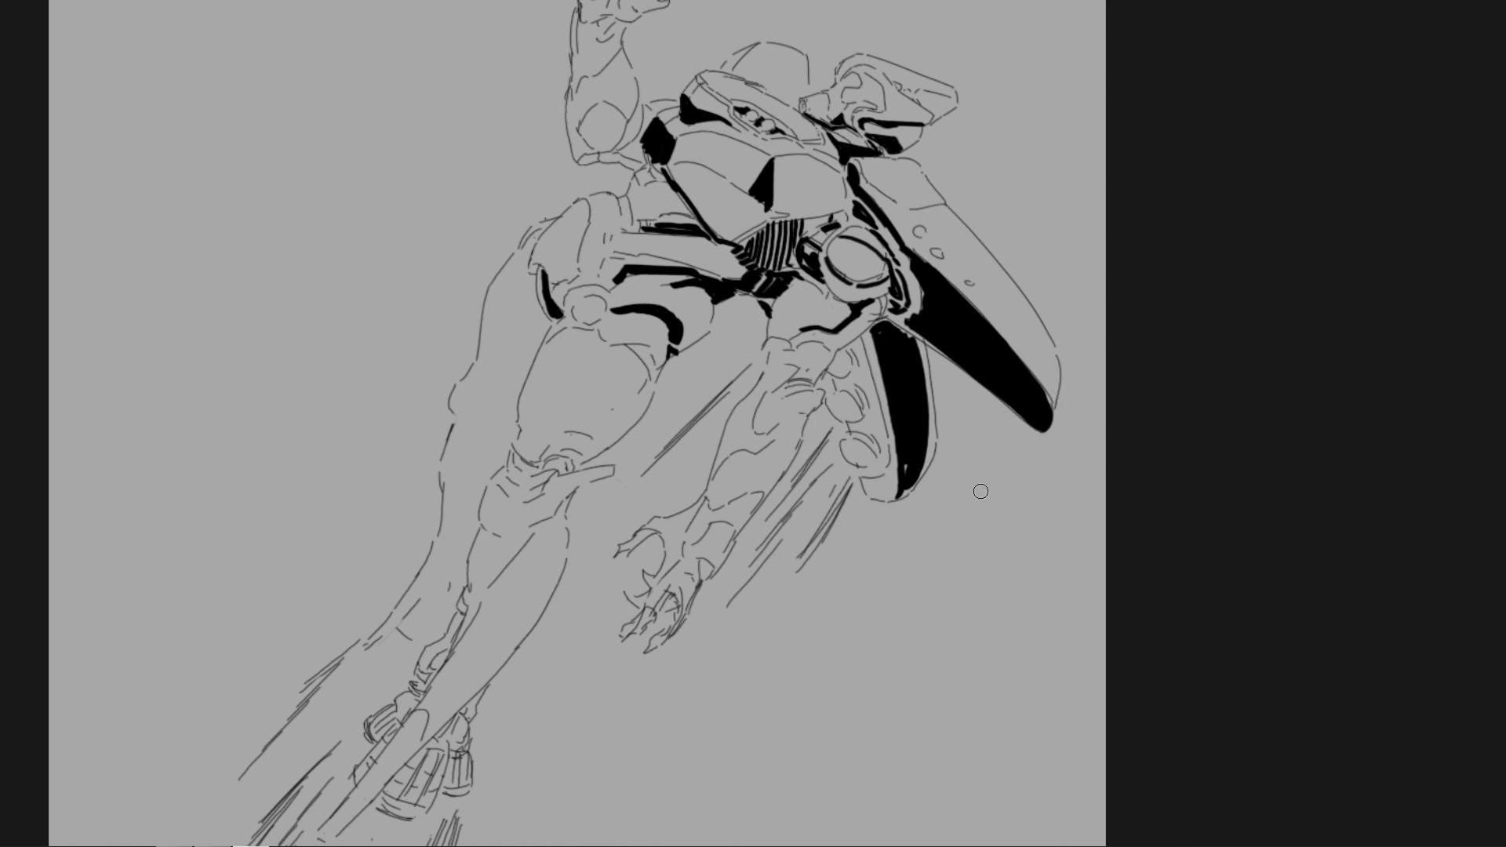
- Remove the solid black fill from the robot's lower wing
mouse_move(881, 343)
left_mouse_down()
mouse_move(913, 353)
mouse_move(900, 353)
mouse_move(897, 469)
mouse_move(920, 400)
mouse_move(904, 481)
left_mouse_up()
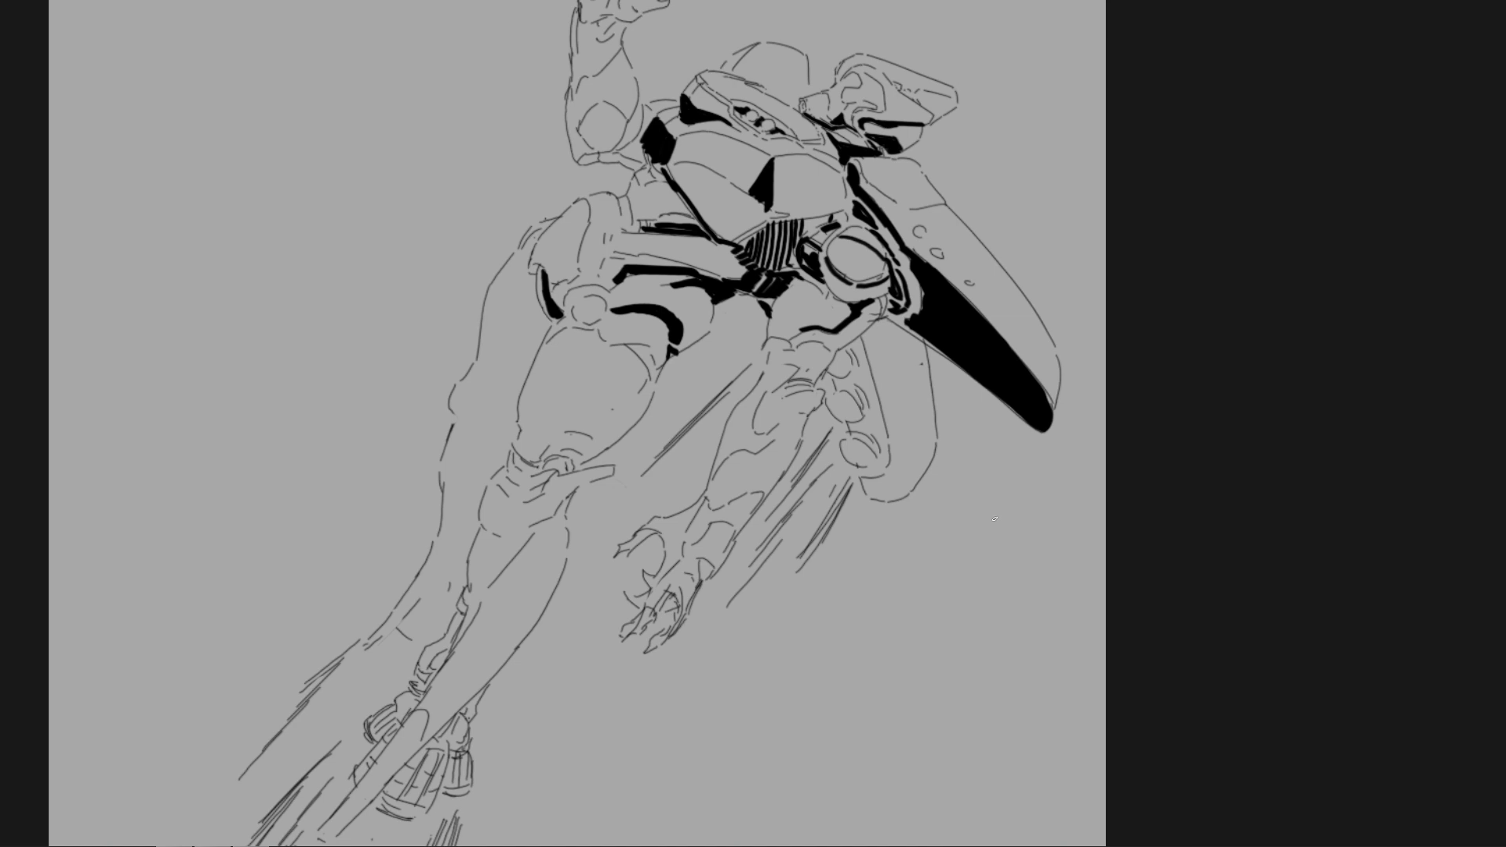
key("r")
left_click_drag(946, 335, 747, 259)
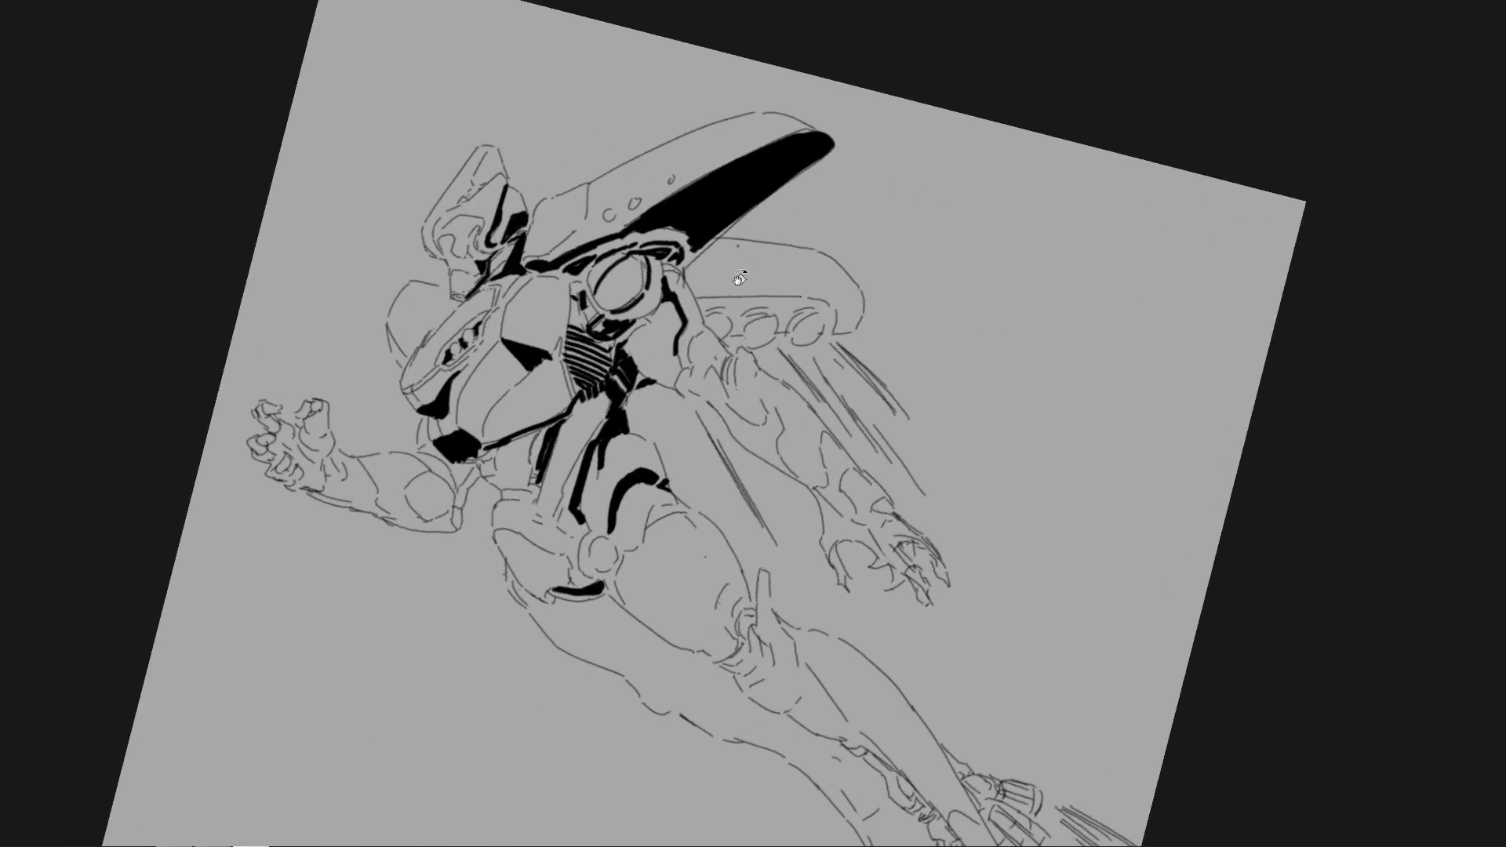
key("ctrl+z")
- Paint black crescent shadows inside the three round thrusters along the lower wing's edge
mouse_move(831, 313)
left_mouse_down()
mouse_move(803, 313)
mouse_move(822, 313)
mouse_move(733, 421)
mouse_move(871, 419)
left_mouse_up()
left_click_drag(839, 362, 858, 407)
left_click_drag(835, 311, 847, 344)
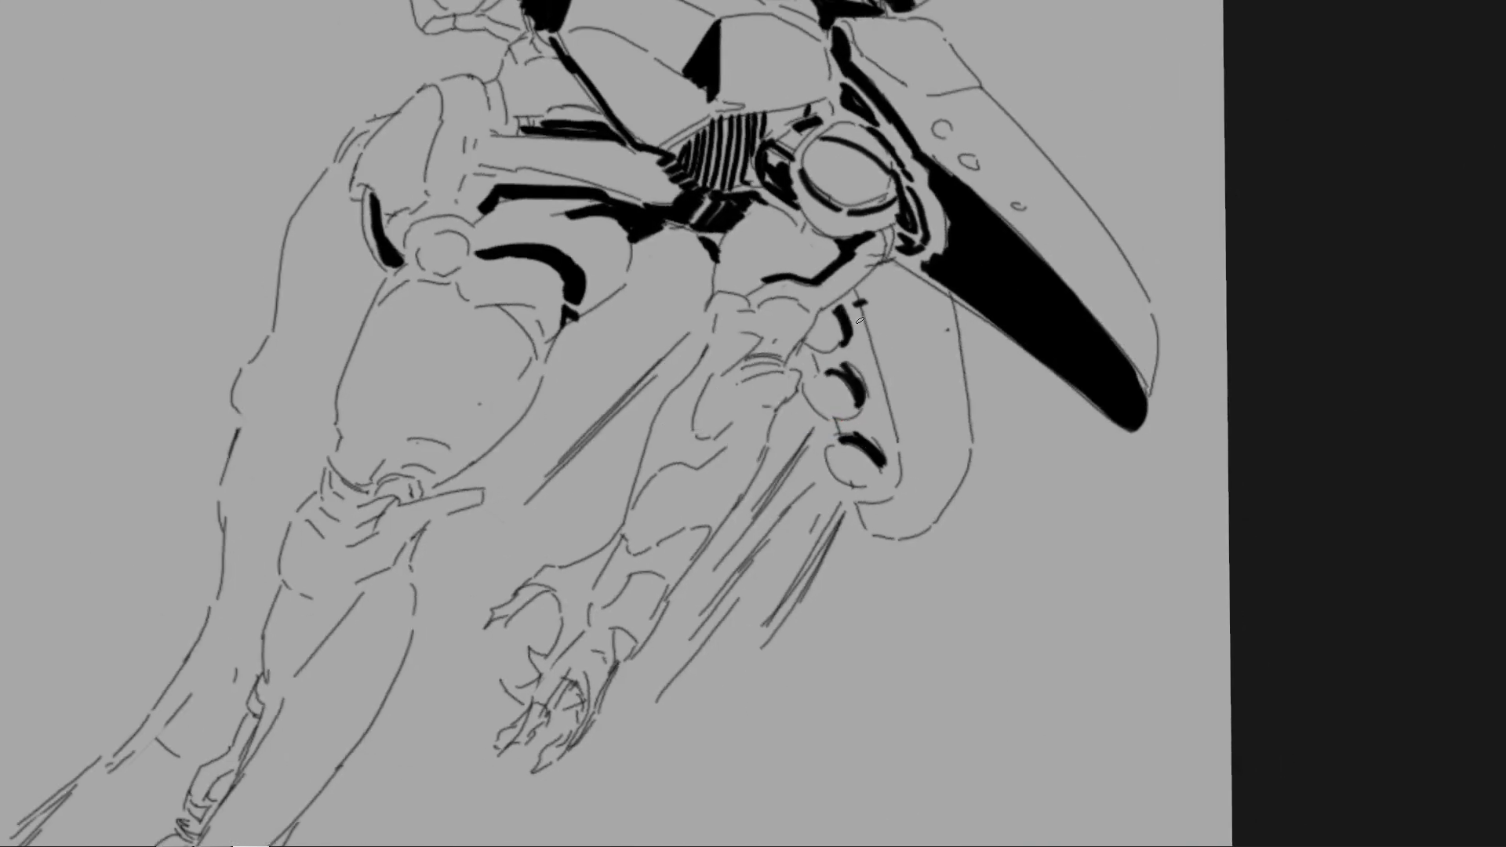
- Shade the lower wing with a band of short black hatching strokes running from its base to its tip
left_click_drag(857, 291, 879, 330)
mouse_move(872, 283)
left_mouse_down()
mouse_move(882, 306)
mouse_move(882, 292)
left_mouse_up()
scroll(909, 361, "down", 3)
left_click_drag(885, 343, 901, 386)
left_click_drag(901, 347, 910, 419)
left_click_drag(903, 385, 913, 428)
mouse_move(913, 393)
left_mouse_down()
mouse_move(911, 484)
mouse_move(919, 434)
mouse_move(935, 483)
left_mouse_up()
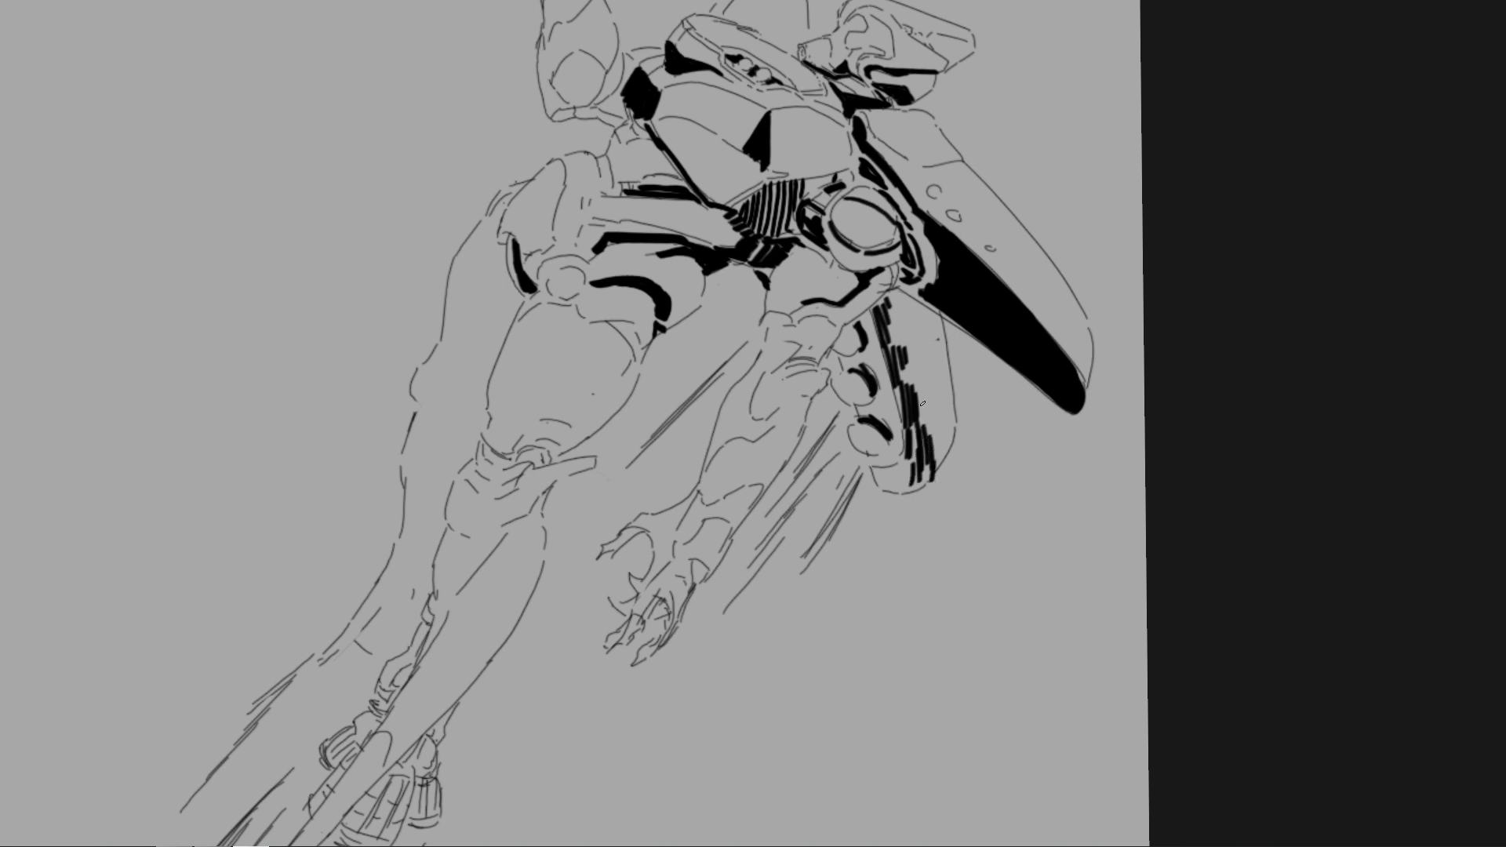
- Check the whole figure mirrored and rotated, and return to the standard screen mode with the panels shown
left_click_drag(922, 386, 854, 471)
key("Escape")
key("ctrl+shift+h")
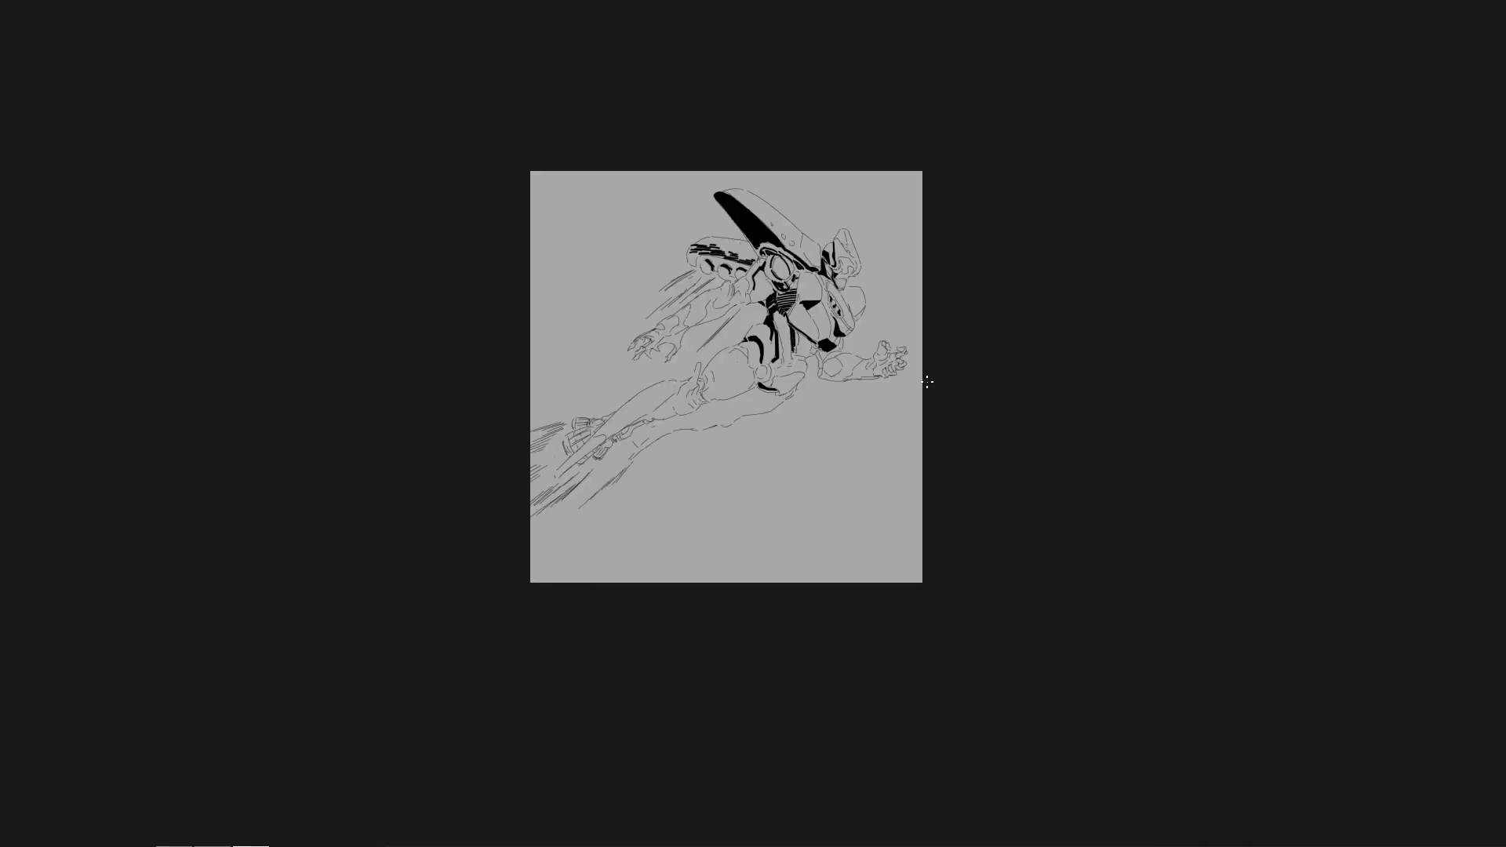
key("m")
left_click_drag(924, 259, 939, 352)
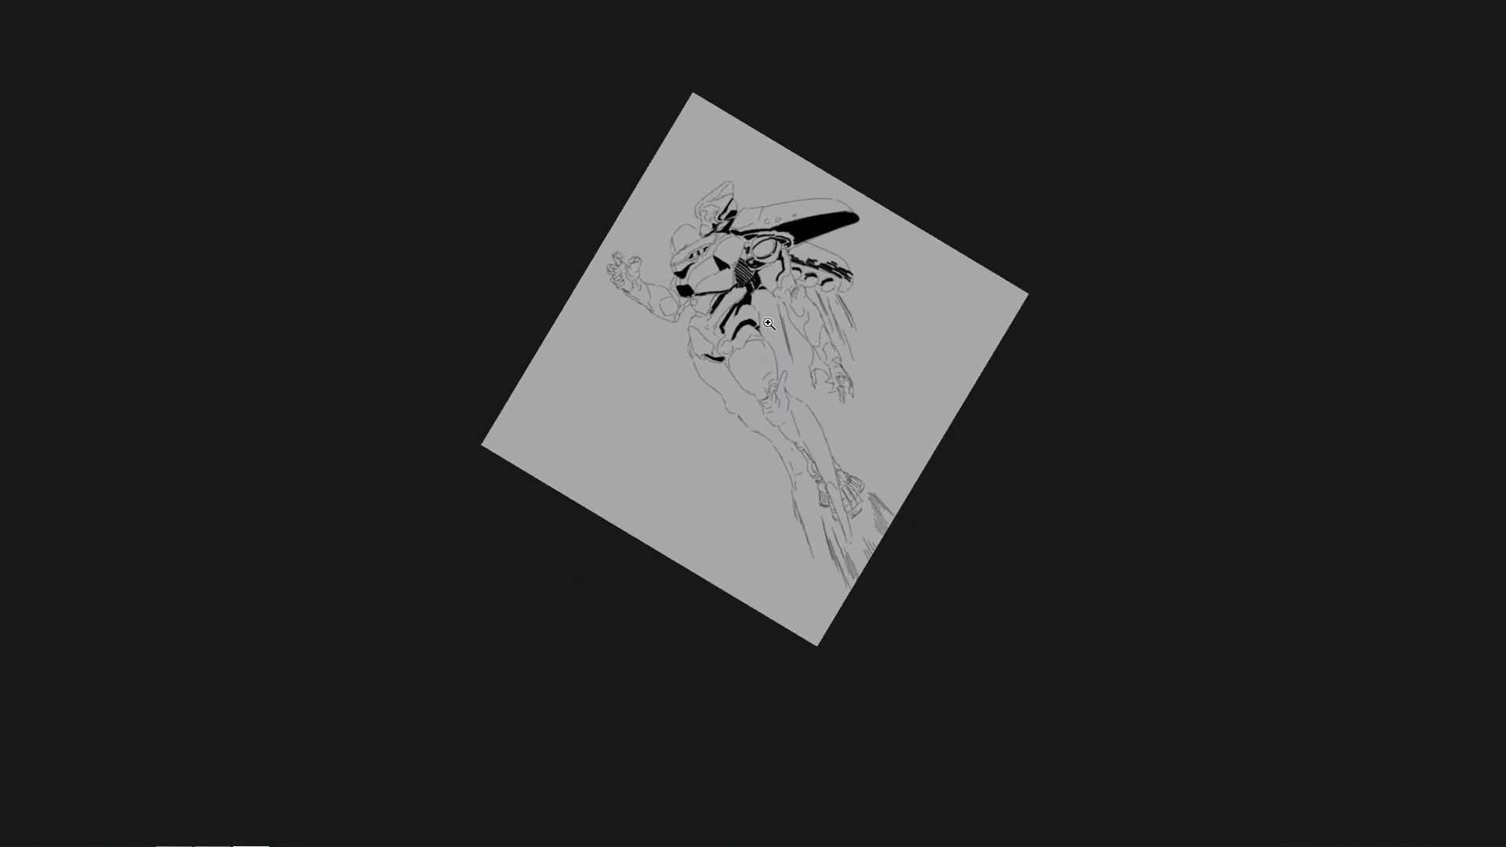
key("Escape")
key("f")
key("f")
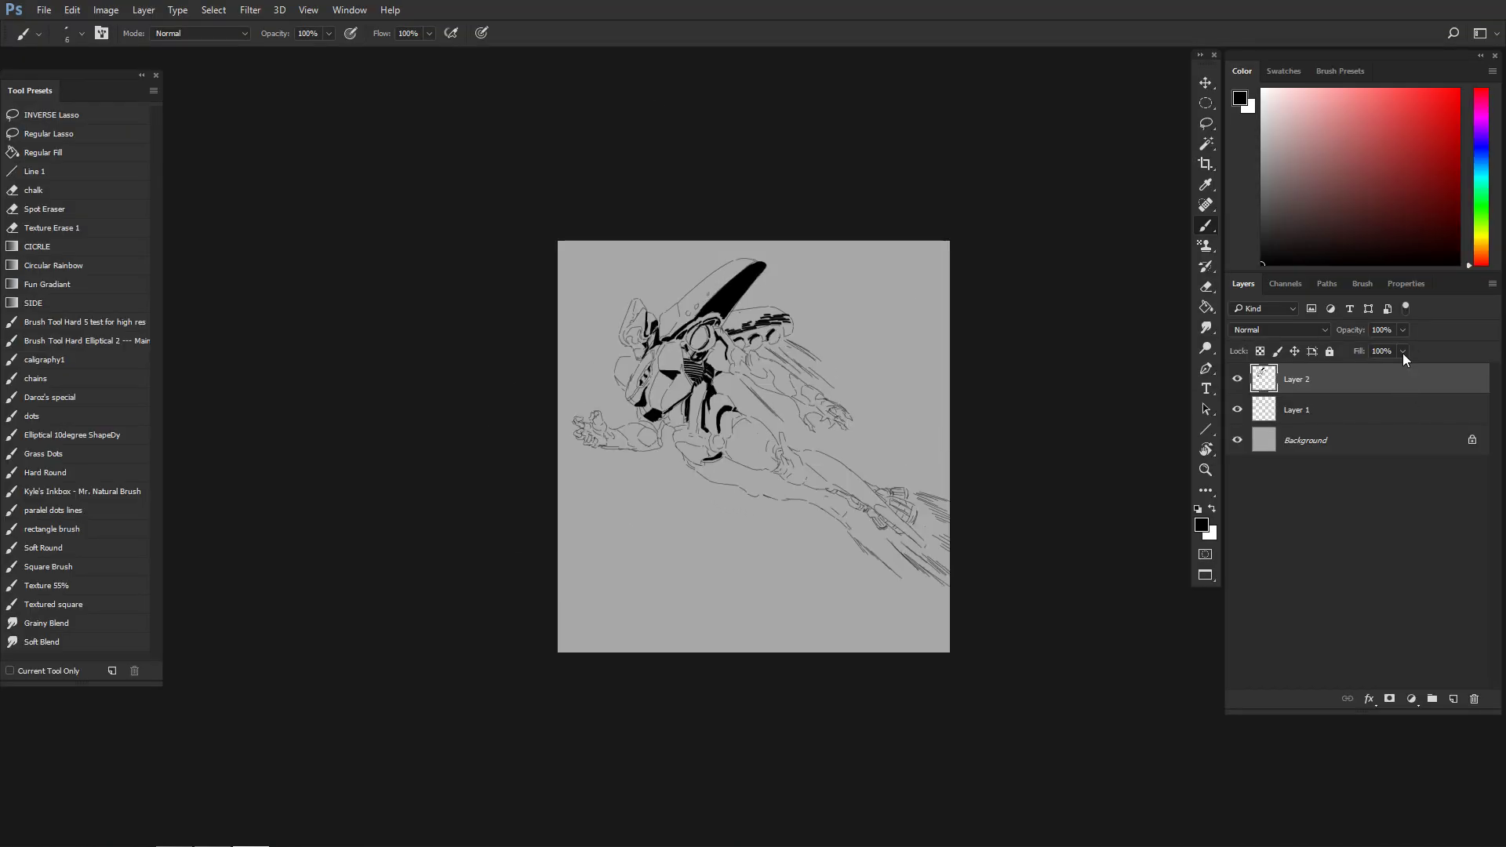
- Try lowering Layer 2's opacity to 49%
left_click_drag(1377, 350, 1349, 350)
key("m")
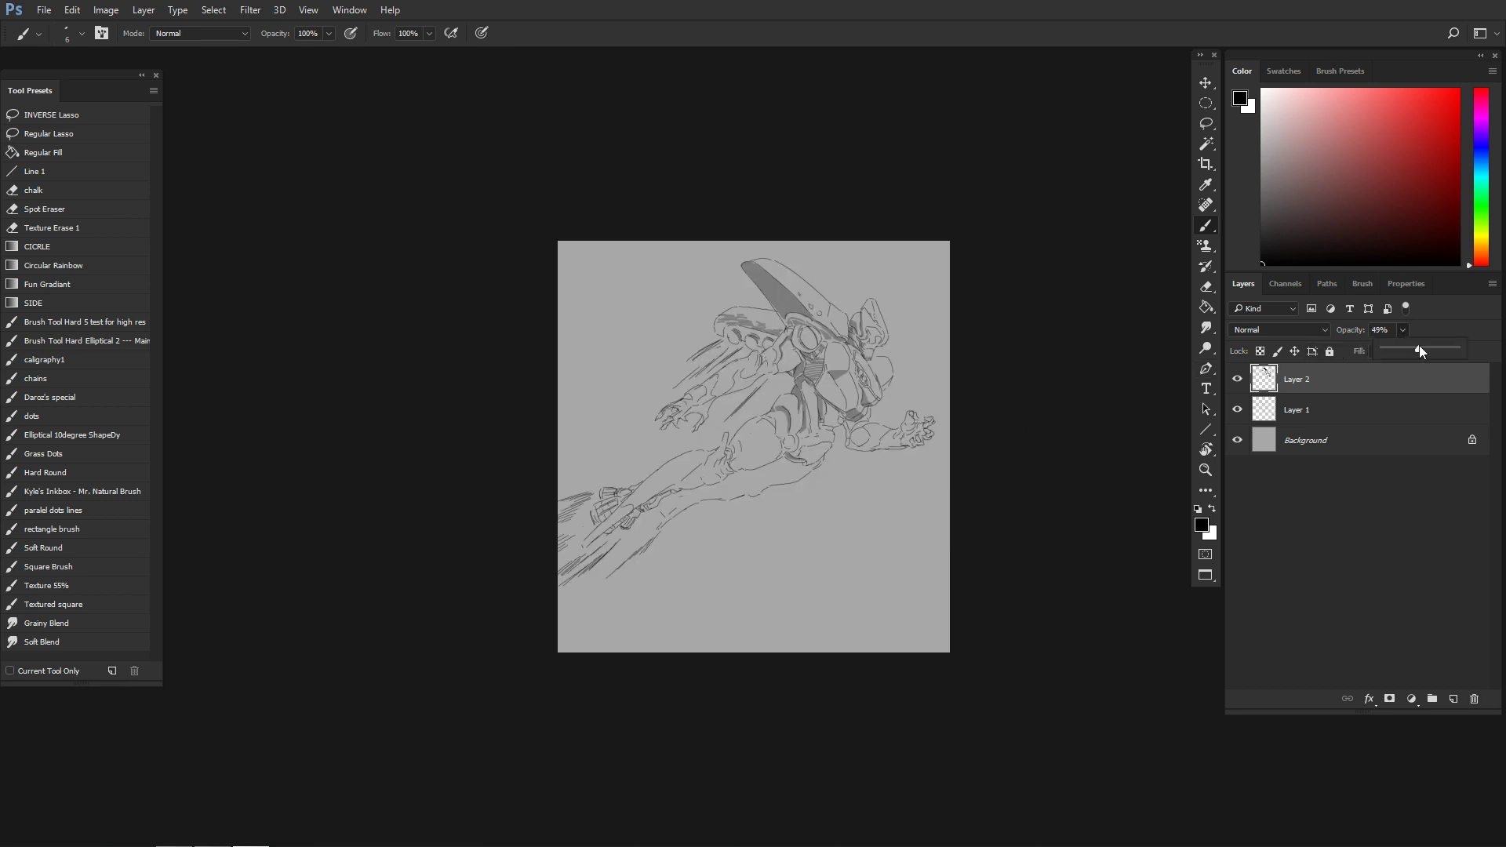
left_click_drag(1418, 351, 1400, 351)
left_click(1314, 385)
- Paint black accents around the round hip joint and along the outer edge of the hip plate on Layer 2
key("ctrl+shift+h")
key("r")
left_click_drag(893, 269, 962, 346)
mouse_move(718, 409)
left_mouse_down()
mouse_move(802, 351)
mouse_move(900, 377)
mouse_move(784, 376)
left_mouse_up()
key("b")
mouse_move(698, 463)
left_mouse_down()
mouse_move(713, 492)
mouse_move(697, 459)
mouse_move(723, 489)
mouse_move(697, 455)
mouse_move(763, 487)
mouse_move(679, 493)
left_mouse_up()
key("r")
key("b")
left_click_drag(663, 466, 680, 493)
- Paint a black shadow shape at the top of the thigh, directly beside the round hip joint
mouse_move(725, 463)
left_mouse_down()
mouse_move(678, 463)
mouse_move(696, 503)
mouse_move(820, 475)
mouse_move(717, 494)
mouse_move(734, 514)
mouse_move(710, 500)
mouse_move(715, 475)
mouse_move(741, 559)
left_mouse_up()
key("r")
key("bracketright")
key("r")
key("b")
key("ctrl+z")
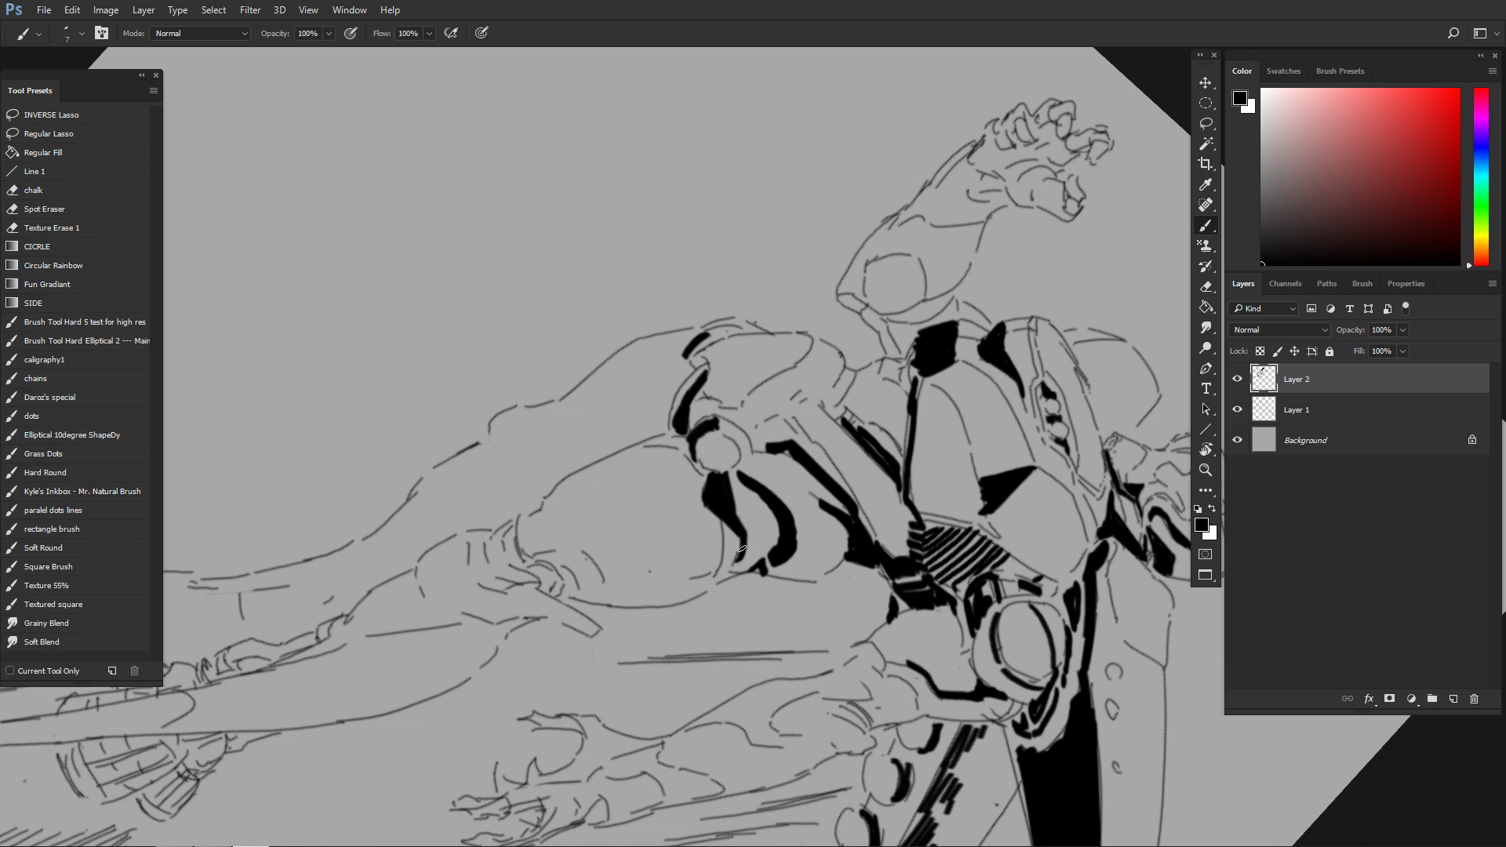
key("Escape")
left_click_drag(886, 423, 834, 481)
key("ctrl+shift+h")
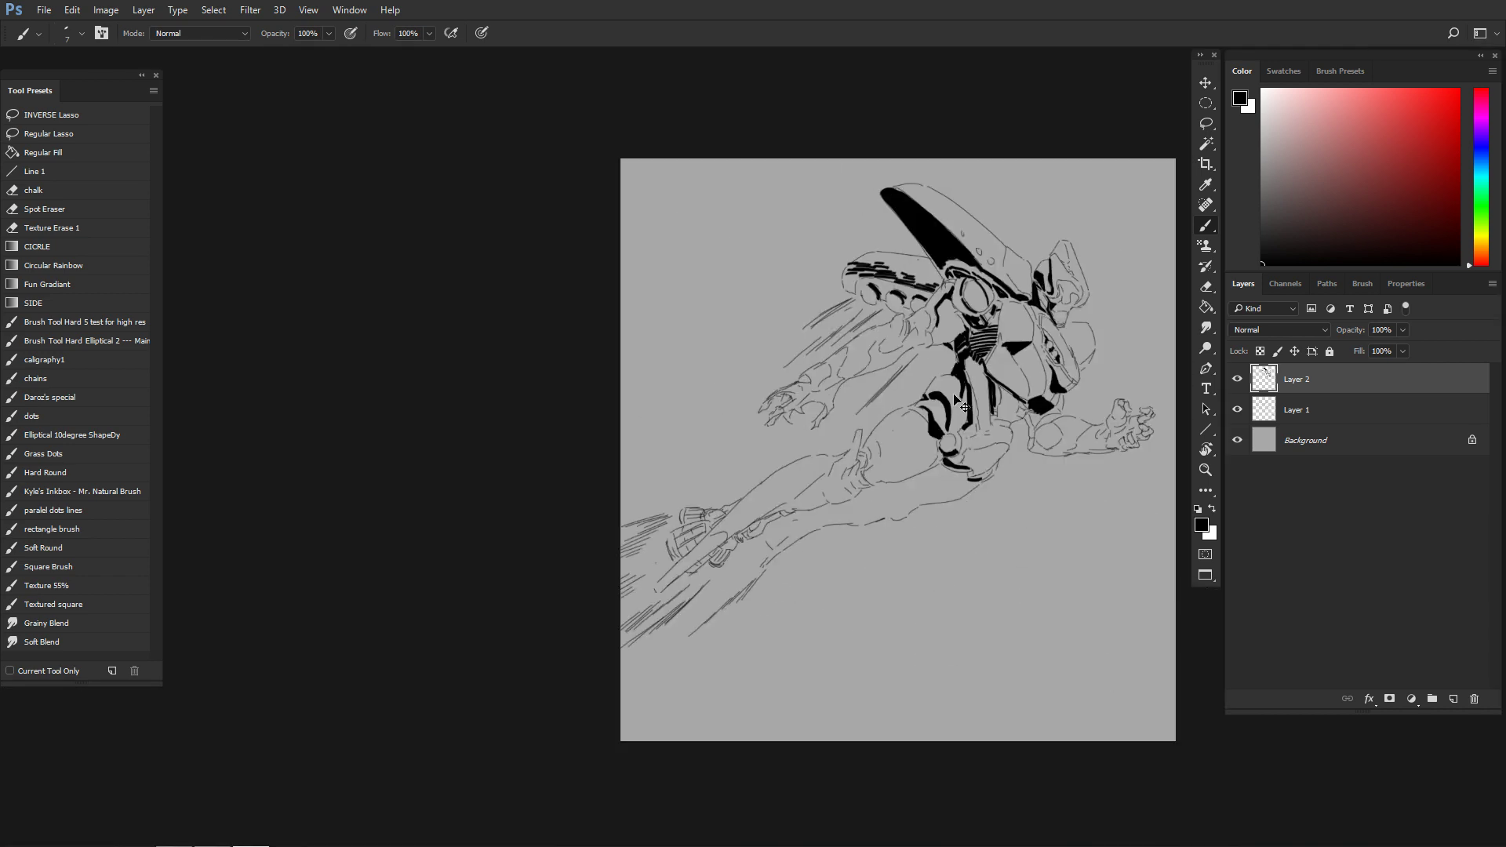
- Try filling the shadow side of the front thigh with solid black, using a larger brush
key("ctrl+shift+h")
key("r")
left_click_drag(763, 333, 840, 384)
left_click_drag(877, 367, 817, 269)
mouse_move(758, 417)
left_mouse_down()
mouse_move(819, 425)
mouse_move(811, 481)
mouse_move(754, 514)
mouse_move(774, 522)
mouse_move(802, 455)
mouse_move(812, 533)
mouse_move(772, 542)
left_mouse_up()
key("bracketright")
key("bracketright")
mouse_move(756, 458)
left_mouse_down()
mouse_move(781, 539)
mouse_move(777, 506)
mouse_move(791, 525)
mouse_move(812, 514)
mouse_move(788, 531)
mouse_move(818, 538)
mouse_move(824, 518)
mouse_move(842, 521)
mouse_move(815, 556)
mouse_move(796, 545)
mouse_move(801, 581)
left_mouse_up()
left_click_drag(831, 525, 845, 525)
scroll(831, 533, "down", 5)
key("ctrl+shift+h")
key("r")
left_click_drag(879, 470, 870, 291)
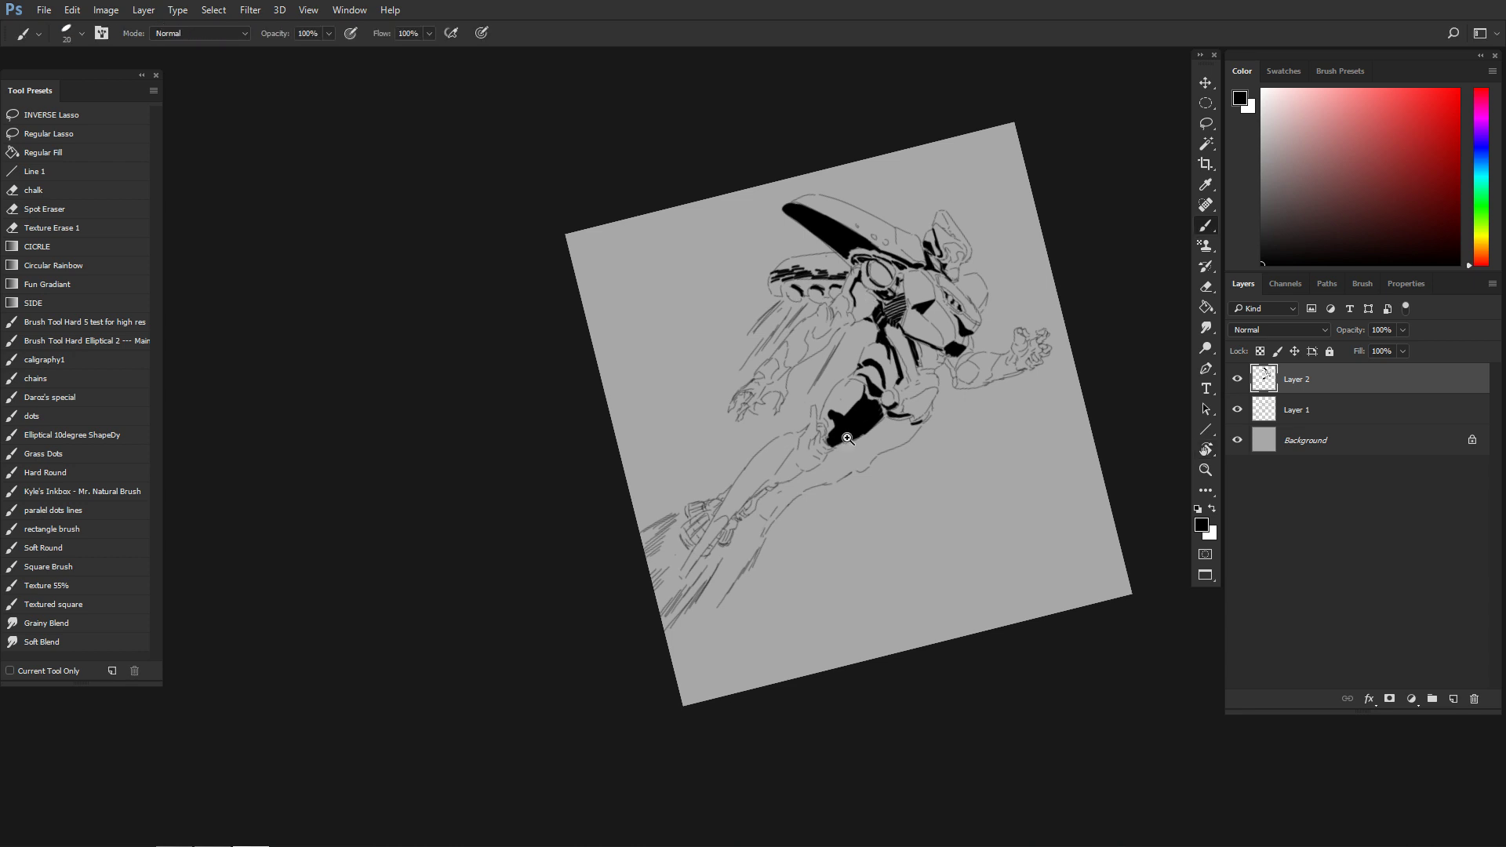
- Trim the edge of the thigh's black fill near the knee with the Eraser
scroll(858, 434, "up", 5)
key("e")
left_click_drag(832, 377, 812, 378)
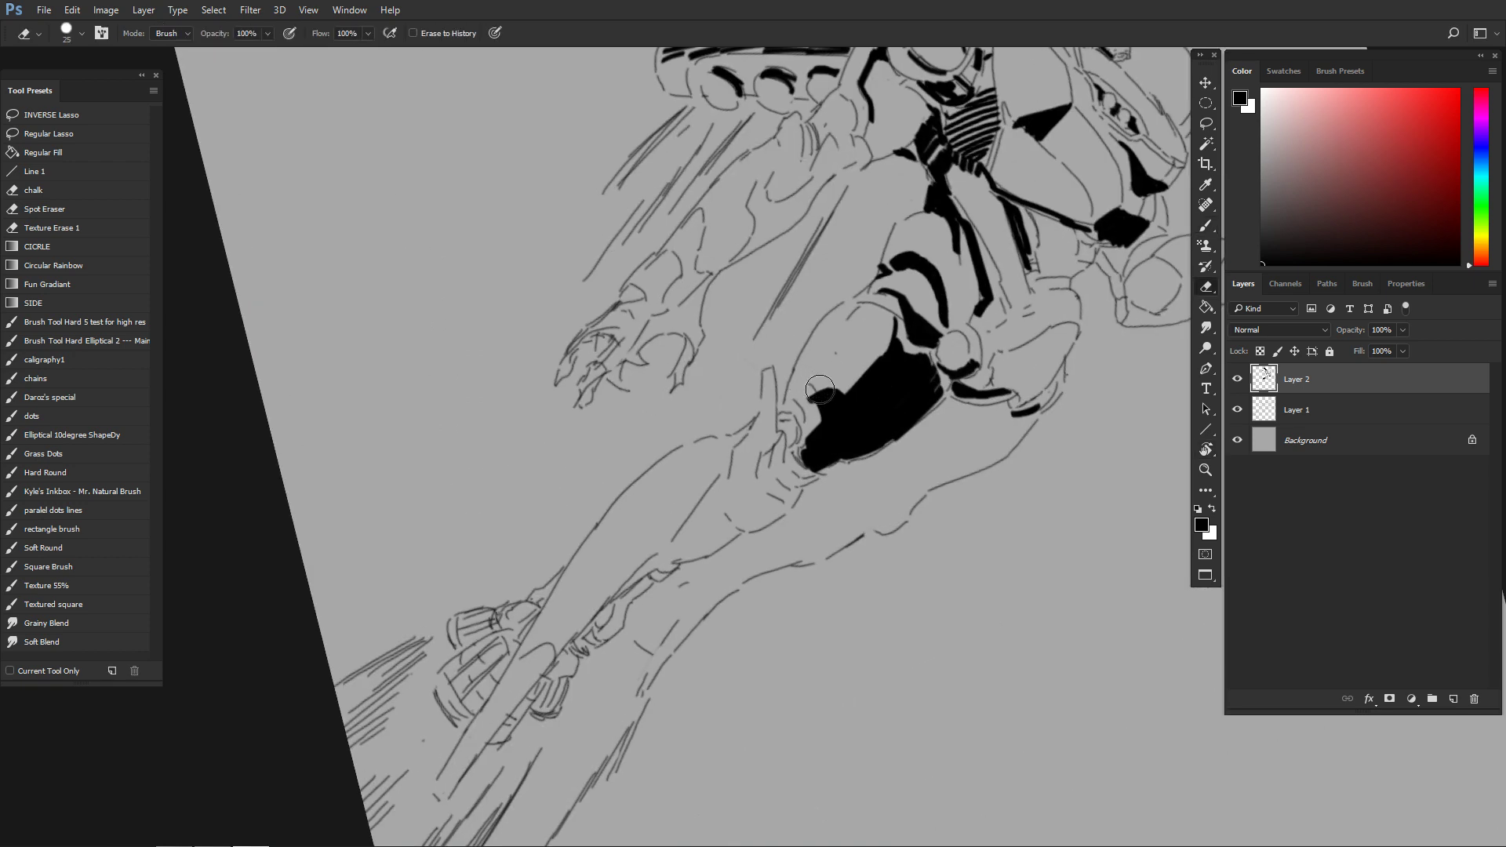
scroll(860, 376, "down", 5)
key("r")
left_click_drag(933, 352, 911, 500)
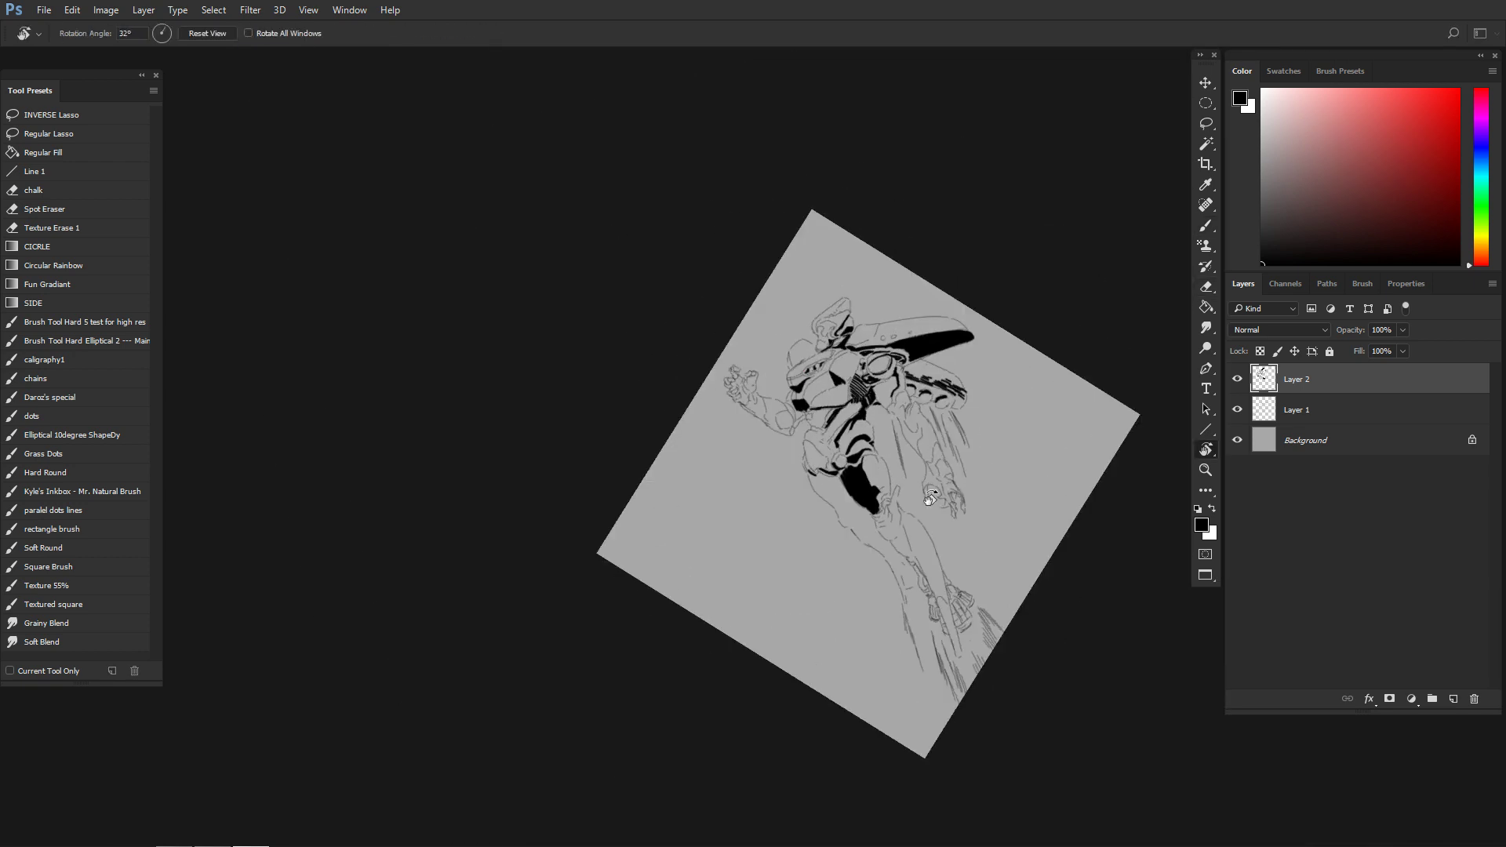
key("r")
left_click_drag(925, 427, 913, 508)
key("space")
mouse_move(913, 510)
left_mouse_down()
mouse_move(894, 436)
mouse_move(903, 388)
left_mouse_up()
- Paint a black accent on the outer edge of the front leg just below the knee
key("ctrl+space")
left_click(831, 445)
key("space")
key("ctrl+space")
left_click(847, 451)
key("b")
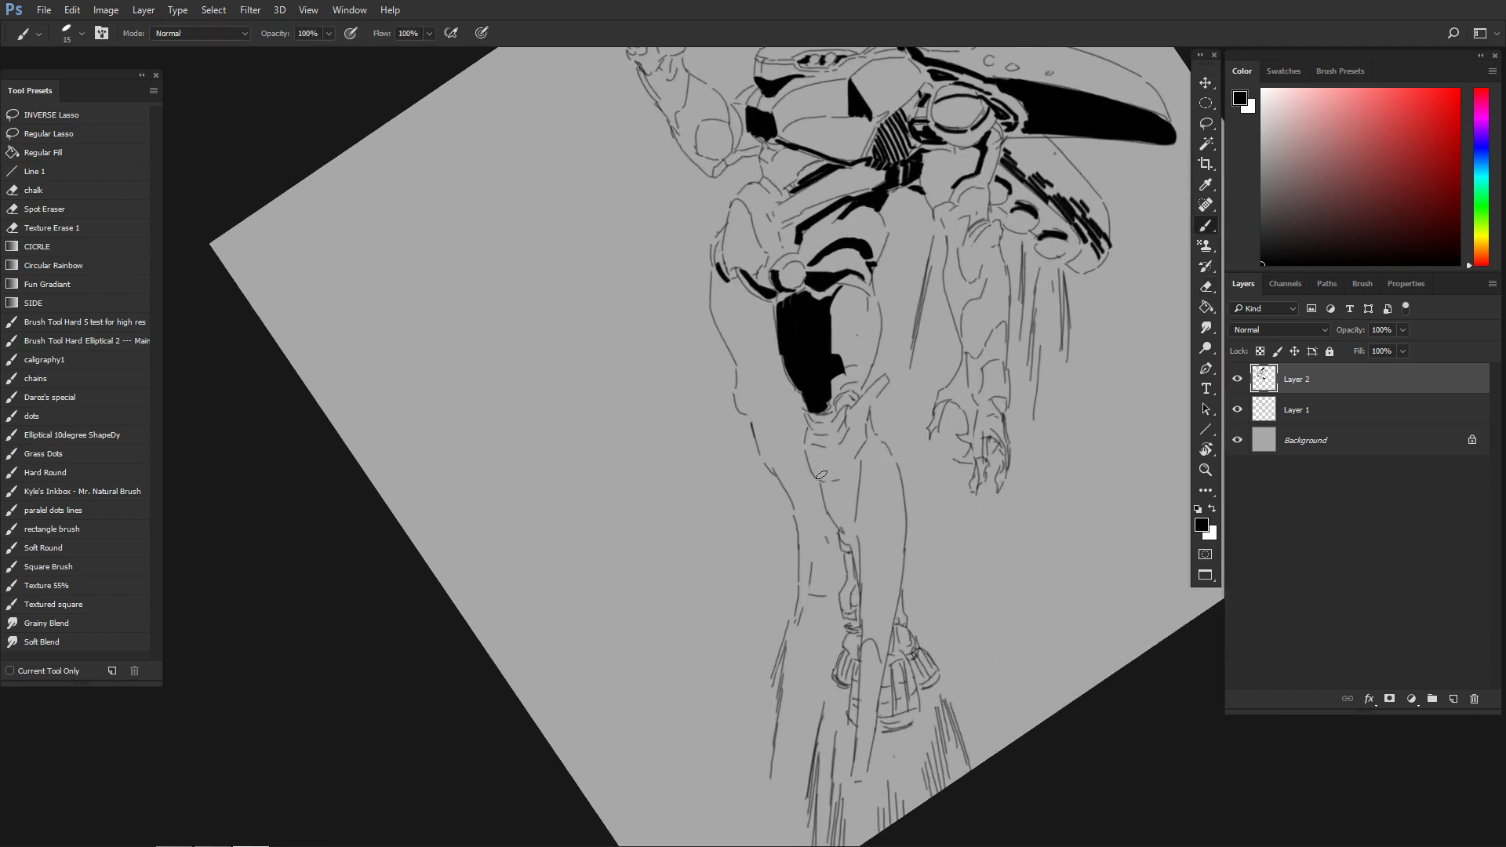
key("ctrl+z")
left_click_drag(813, 473, 865, 440)
scroll(871, 490, "down", 5)
key("ctrl+shift+h")
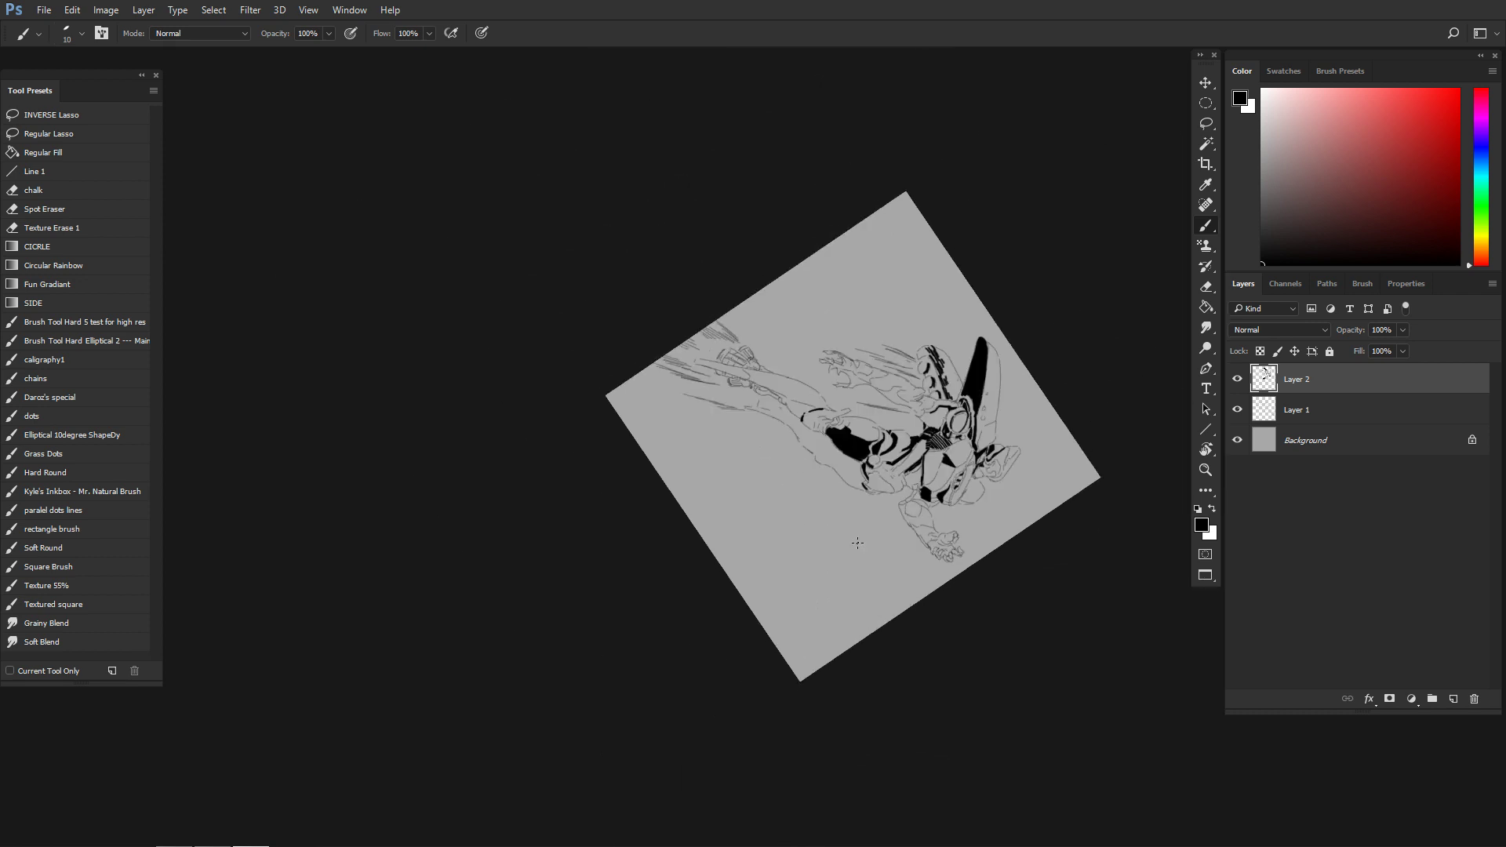
- Add a row of short black bars to the shading beneath the front knee
key("ctrl+shift+h")
key("ctrl+space")
mouse_move(868, 500)
left_mouse_down()
mouse_move(912, 468)
mouse_move(837, 463)
left_mouse_up()
scroll(912, 468, "up", 1)
mouse_move(839, 451)
left_mouse_down()
mouse_move(850, 464)
mouse_move(925, 359)
left_mouse_up()
key("e")
scroll(897, 463, "down", 5)
- Fill the segmented panels of the foot with small black blocks
key("ctrl+shift+h")
key("r")
key("ctrl+shift+h")
key("r")
left_click_drag(925, 410, 948, 482)
key("ctrl+space")
key("b")
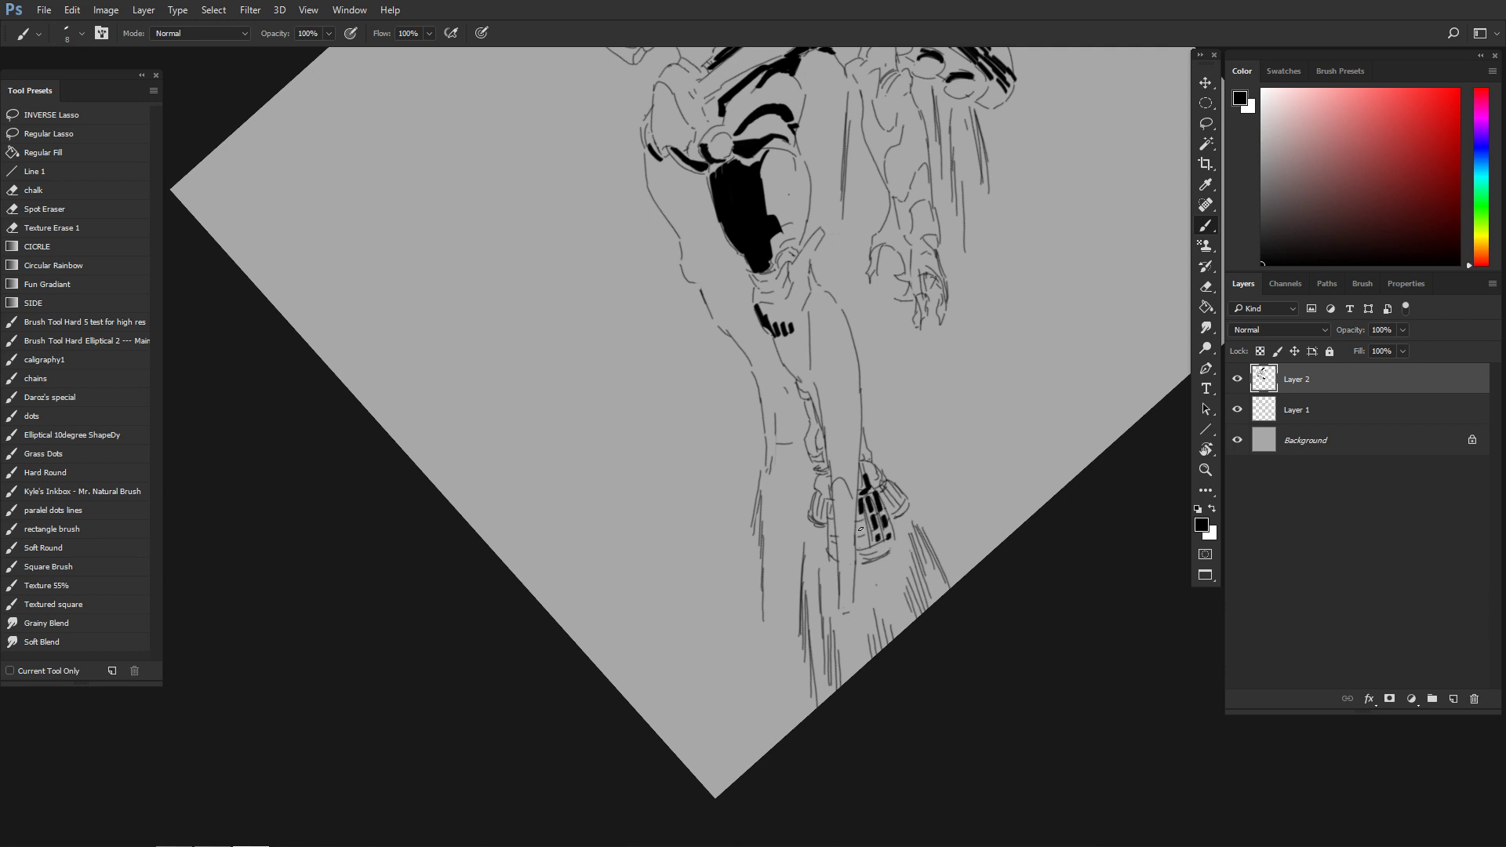
left_click_drag(908, 471, 851, 543)
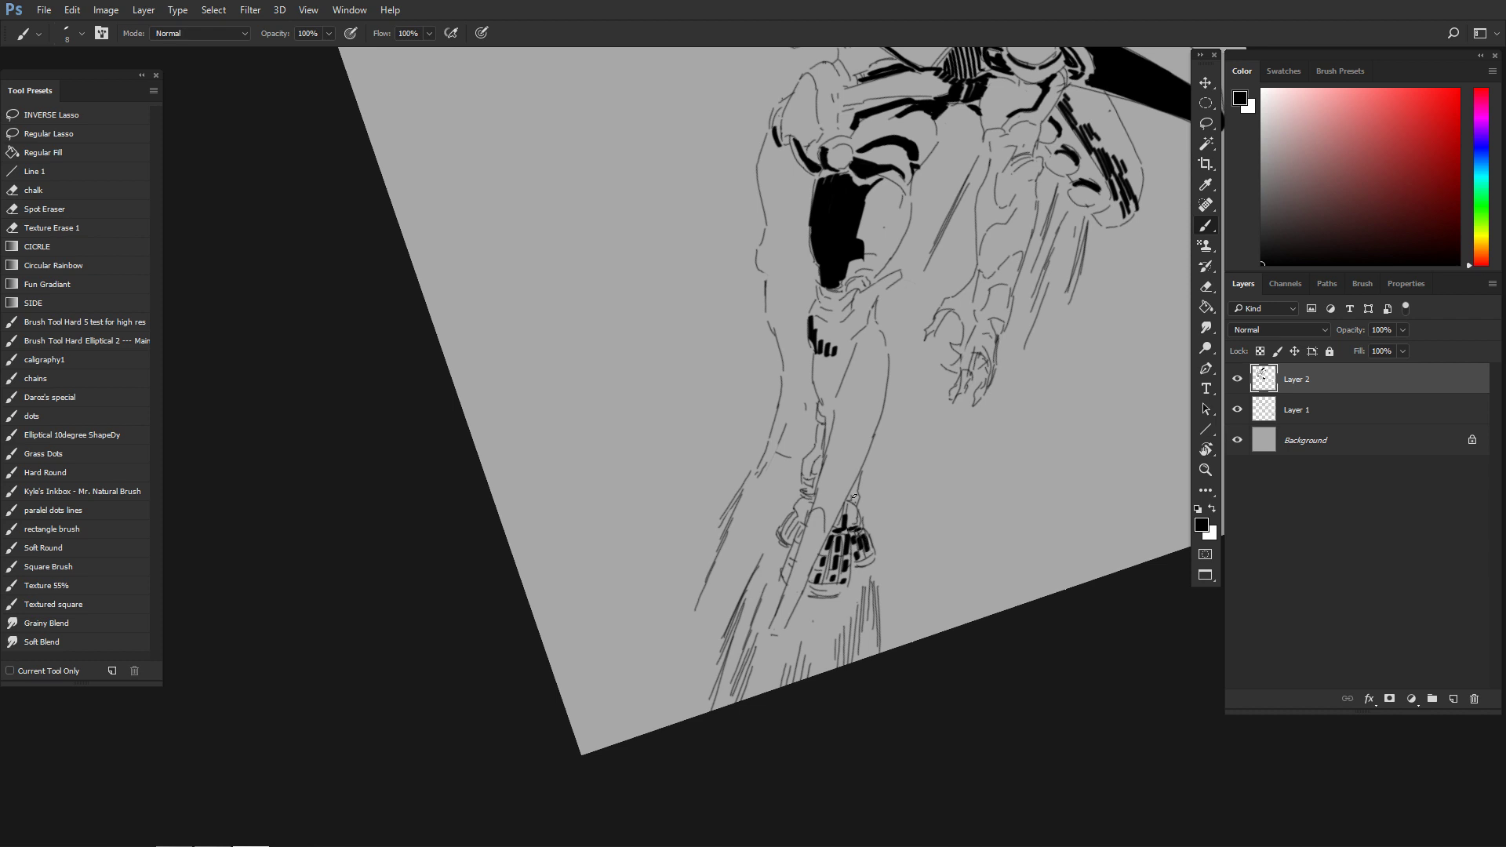
- Blacken the foot's remaining side panels and the edge of the ankle above them
scroll(856, 523, "down", 5)
key("r")
left_click_drag(919, 494, 933, 432)
scroll(858, 490, "up", 5)
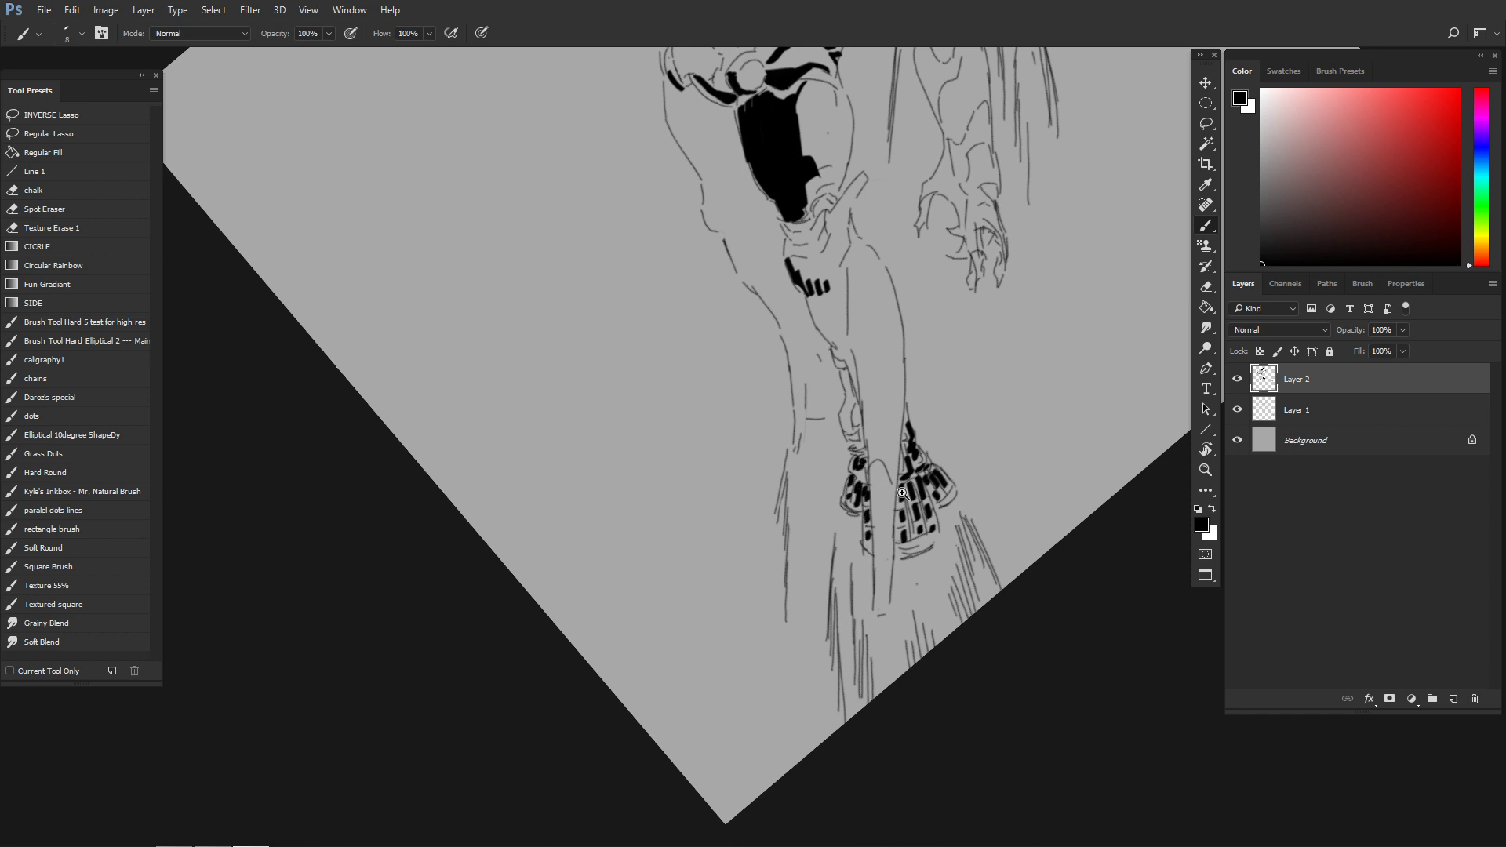
left_click_drag(908, 488, 899, 518)
left_click_drag(908, 435, 915, 393)
- Fill the long calf armor of the front leg with solid black from below the knee to the ankle
key("]")
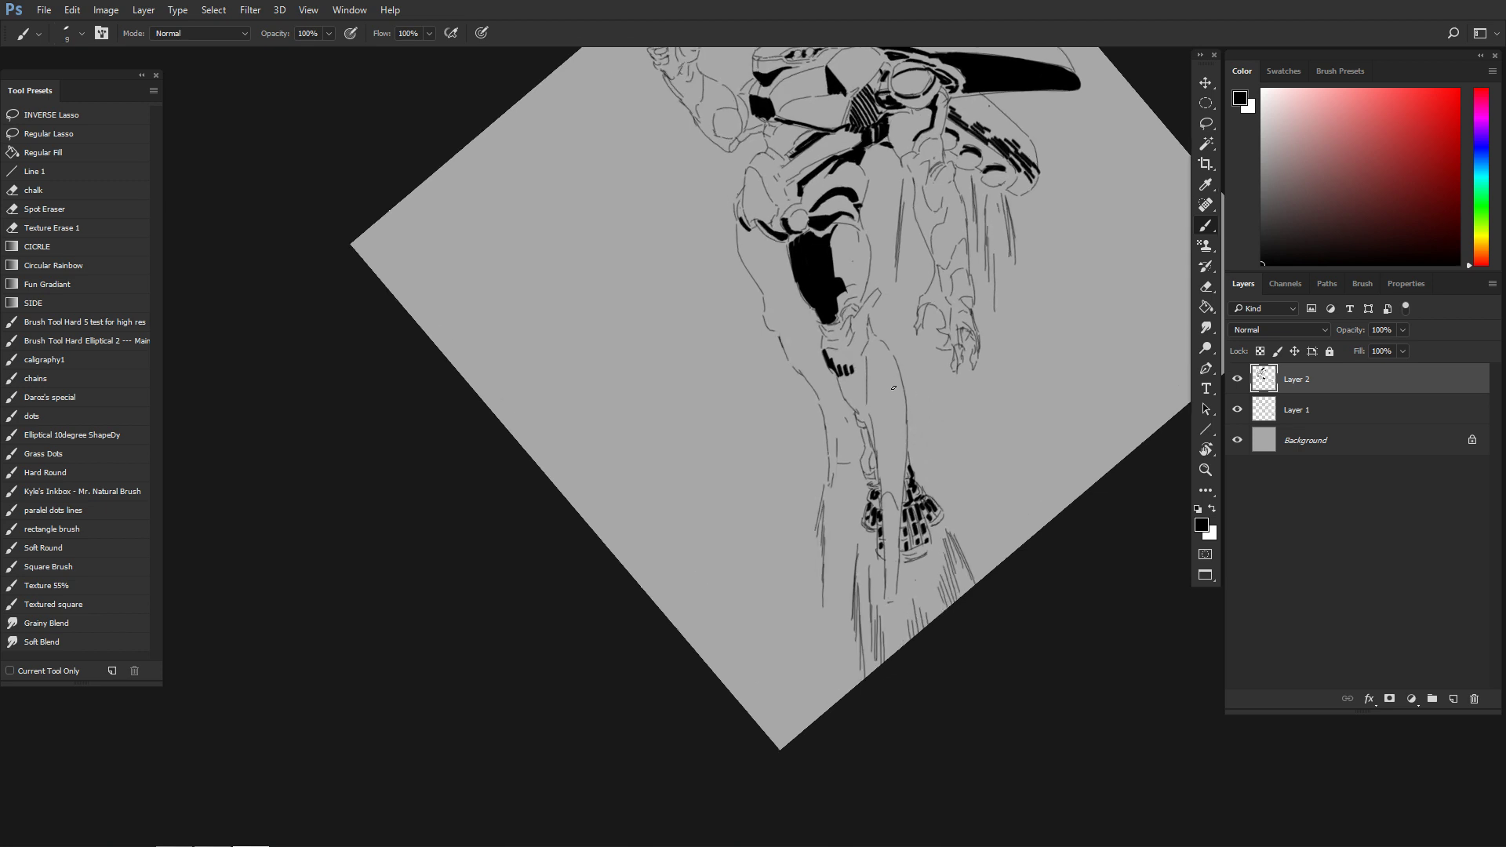
left_click_drag(873, 340, 902, 455)
mouse_move(878, 342)
left_mouse_down()
mouse_move(884, 376)
mouse_move(896, 363)
mouse_move(884, 408)
mouse_move(894, 391)
mouse_move(901, 449)
left_mouse_up()
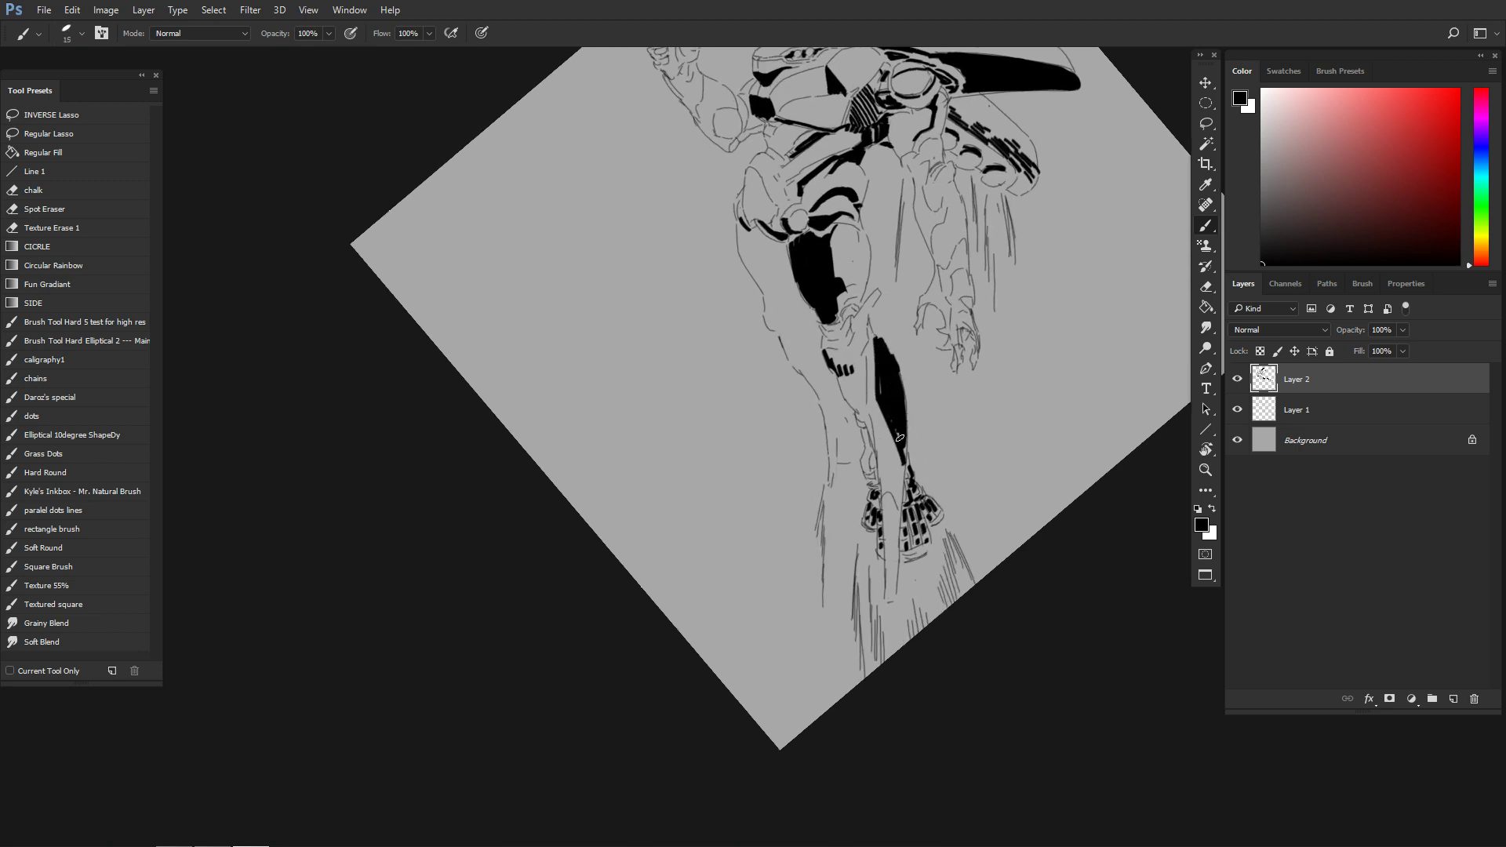
key("r")
mouse_move(885, 375)
left_mouse_down()
mouse_move(926, 442)
mouse_move(847, 488)
left_mouse_up()
key("e")
key("ctrl+z")
key("Escape")
key("ctrl+shift+h")
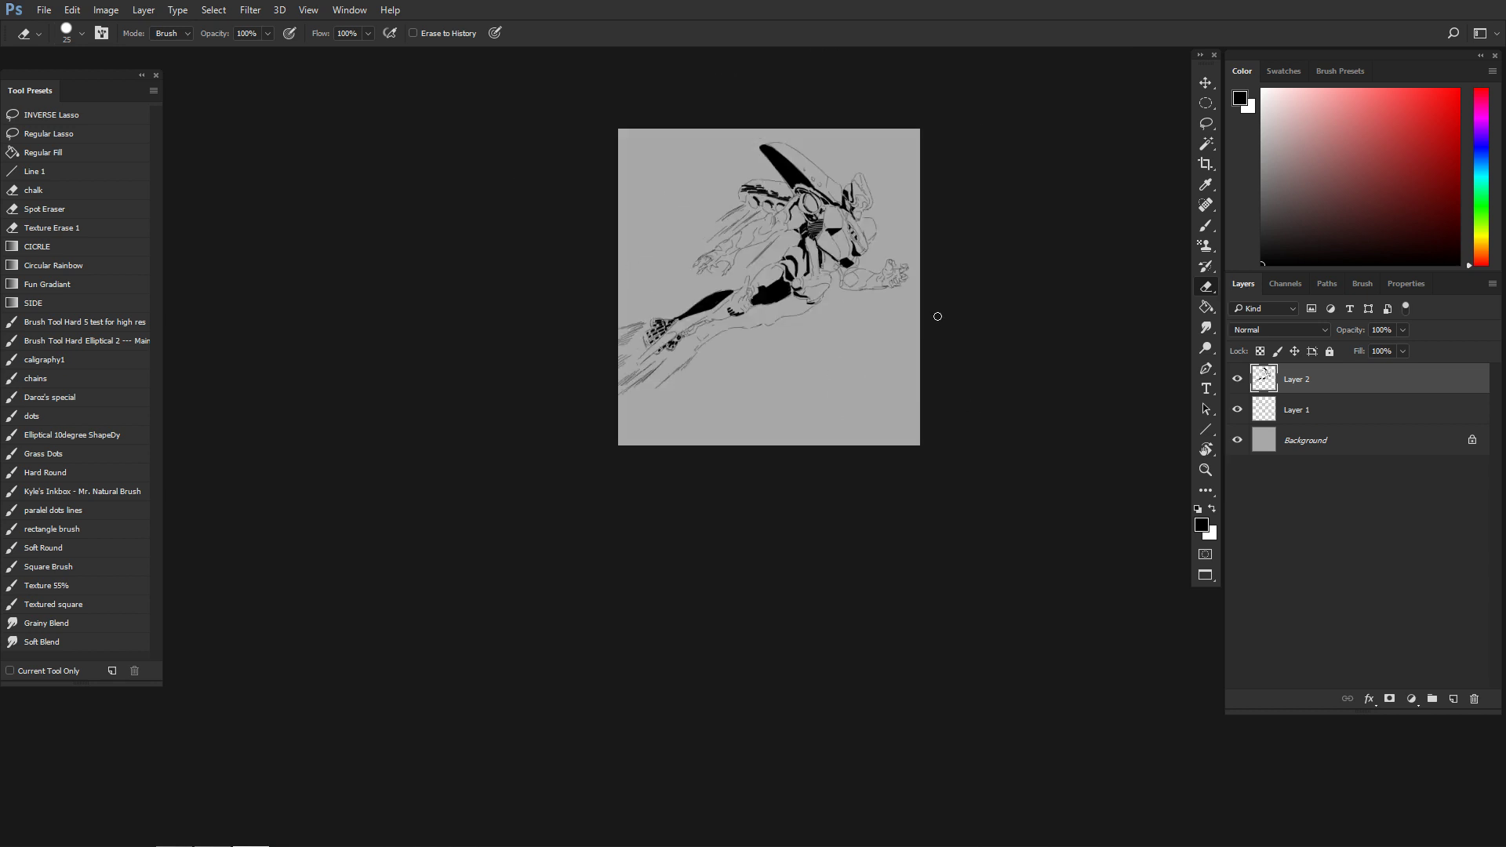
- Erase the solid black fill from the front thigh
key("ctrl+z")
key("r")
left_click_drag(977, 225, 981, 402)
left_click_drag(937, 271, 981, 257)
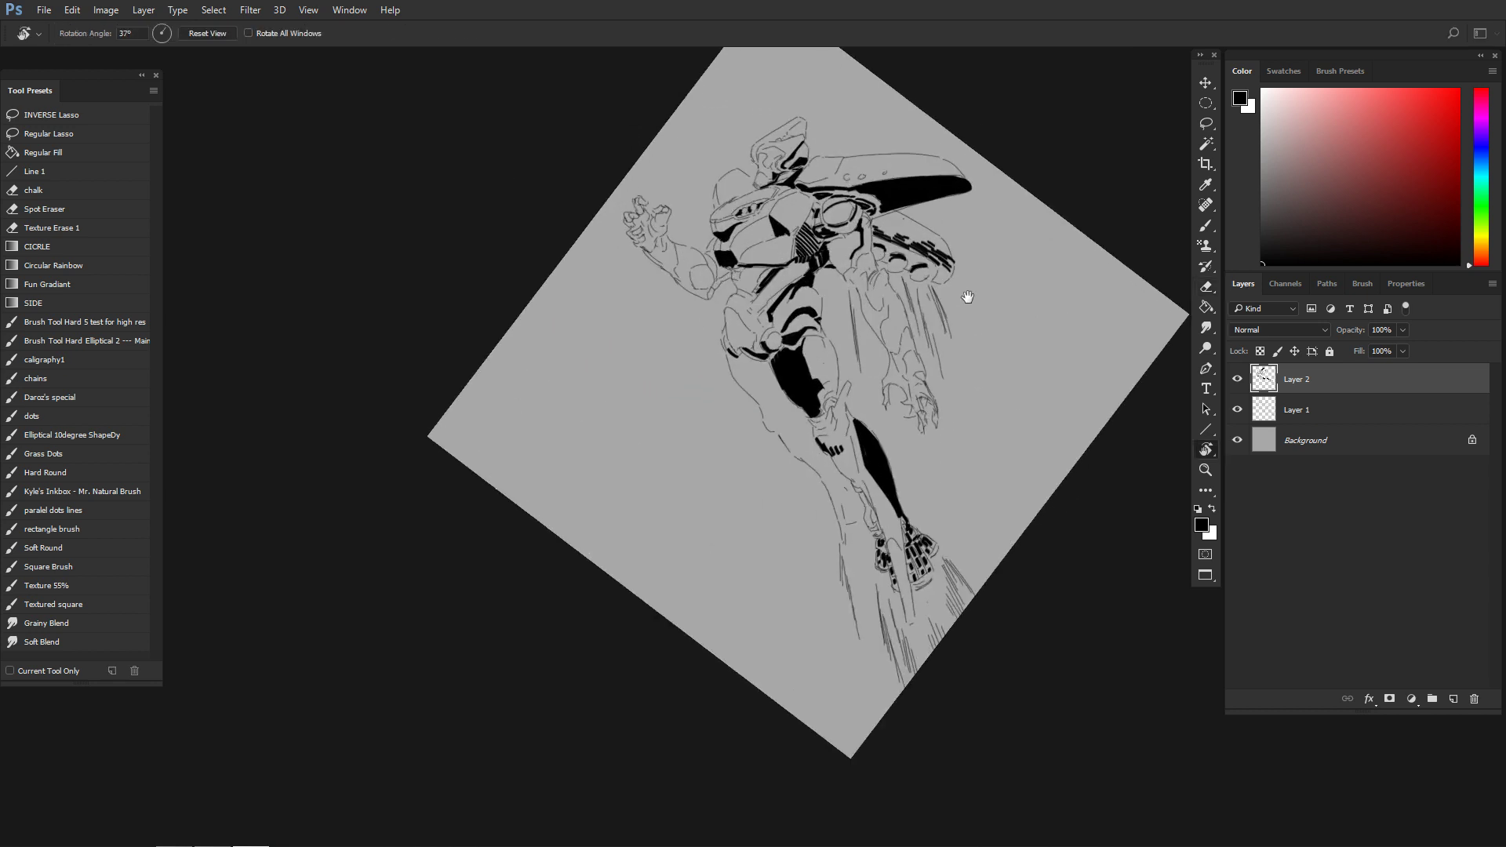
left_click_drag(899, 325, 930, 381)
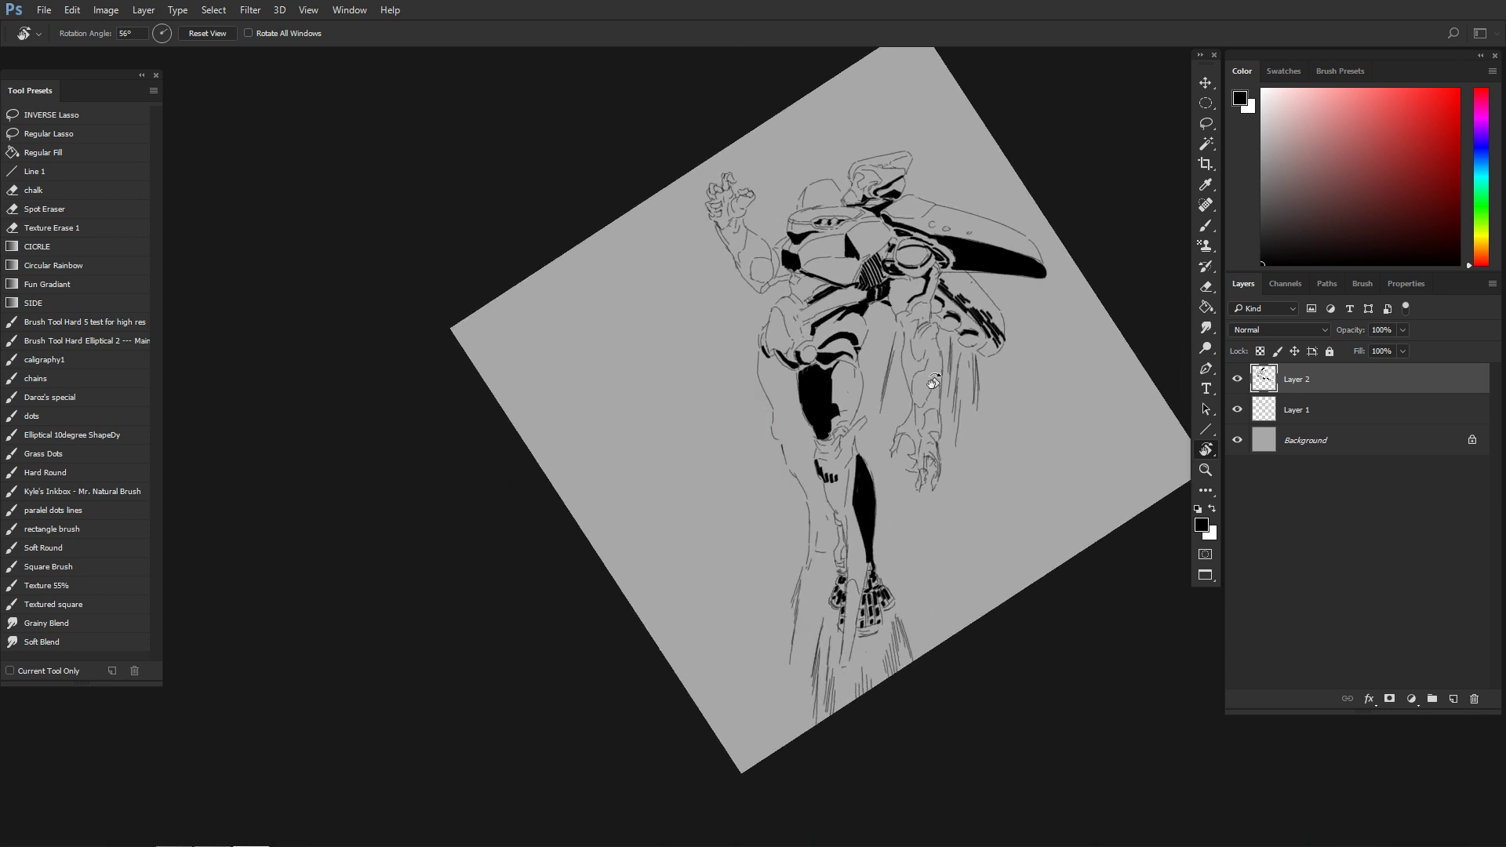
mouse_move(829, 384)
left_mouse_down()
mouse_move(868, 365)
mouse_move(815, 366)
mouse_move(800, 392)
mouse_move(839, 463)
left_mouse_up()
key("e")
left_click_drag(874, 509, 766, 176)
- Try a solid black fill on the outer hip plate
key("r")
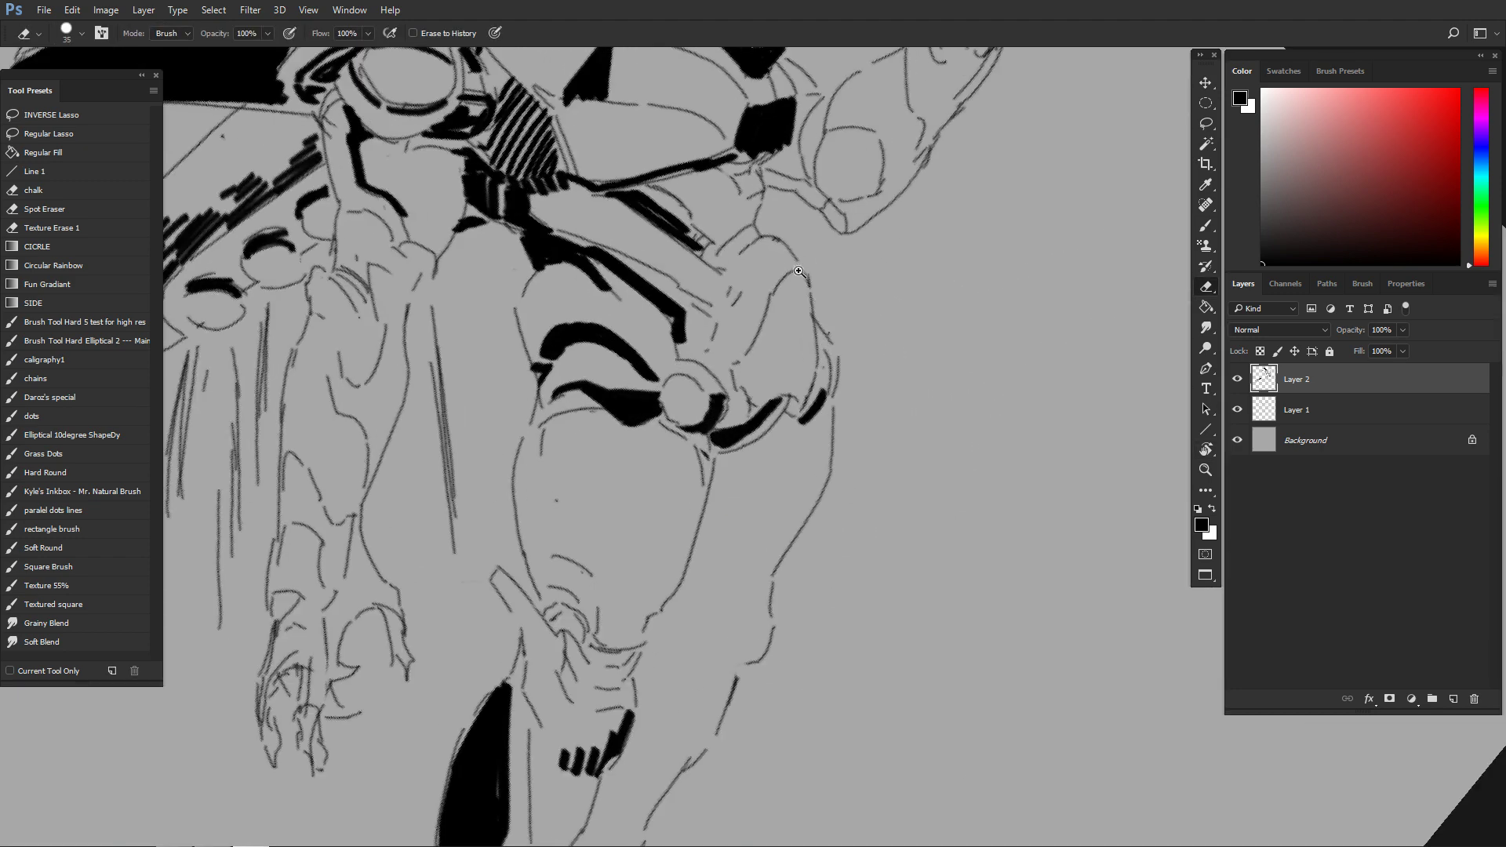
mouse_move(808, 280)
left_mouse_down()
mouse_move(757, 369)
mouse_move(780, 356)
mouse_move(800, 302)
mouse_move(784, 396)
left_mouse_up()
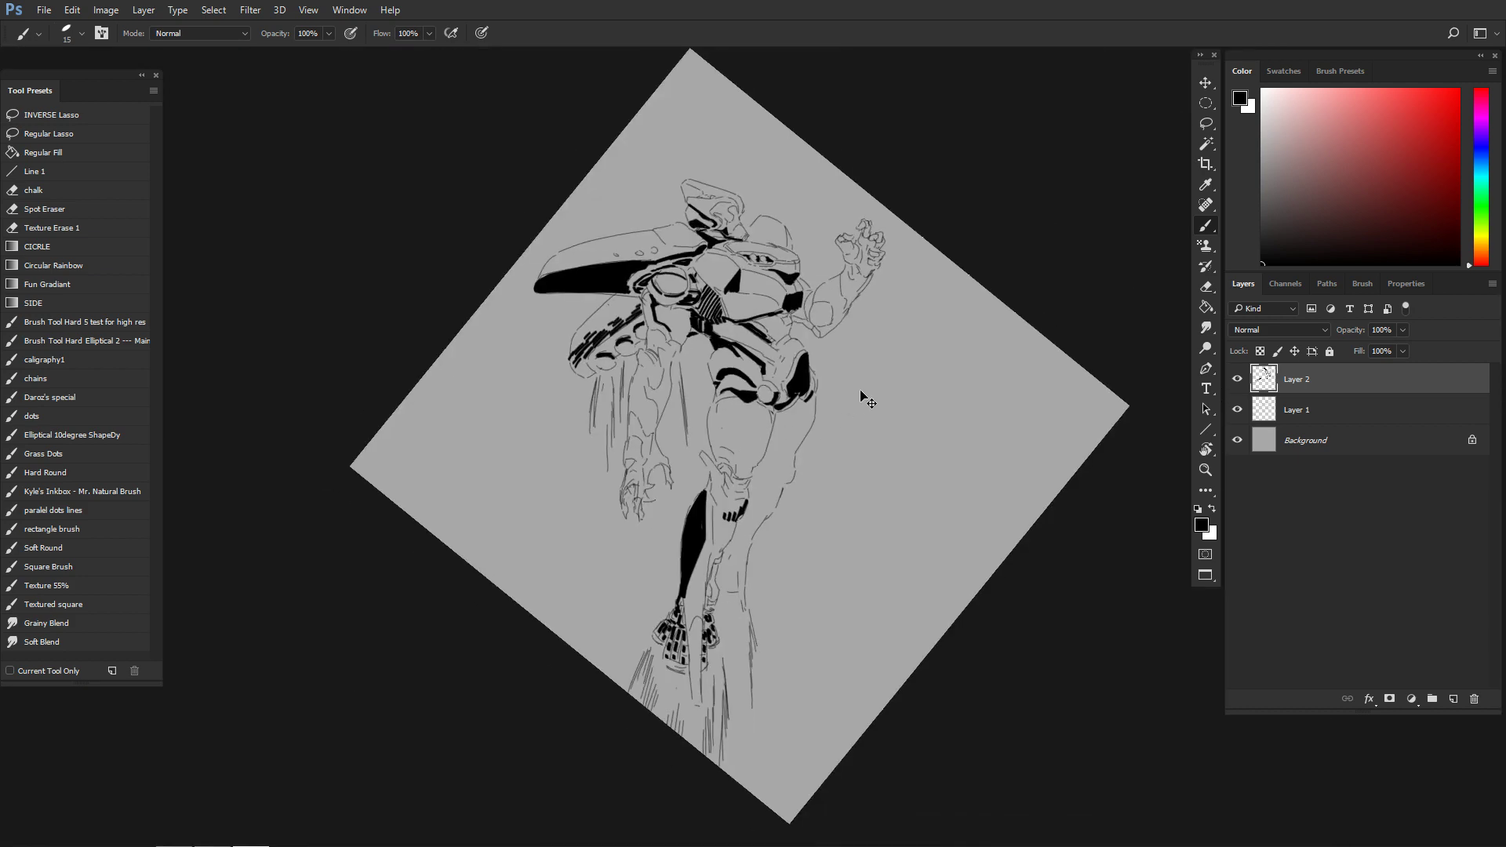
mouse_move(864, 397)
left_mouse_down()
mouse_move(832, 439)
mouse_move(849, 345)
left_mouse_up()
key("ctrl+shift+h")
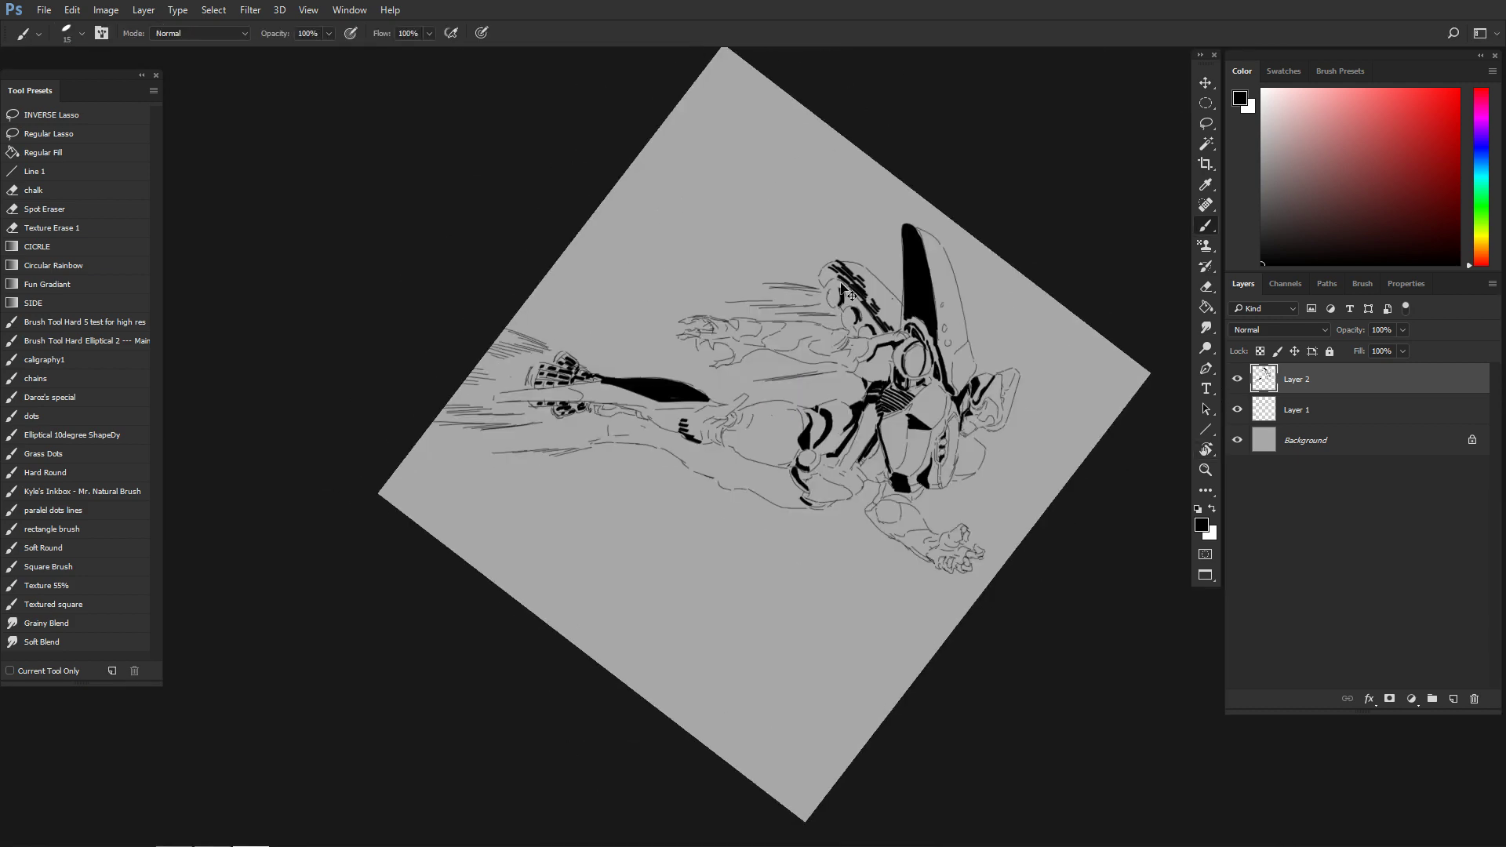
key("ctrl+shift+h")
key("r")
left_click_drag(812, 410, 814, 441)
- Rework the outer hip plate's shading with black strokes along its lower edge
key("b")
left_click_drag(752, 411, 810, 411)
left_click_drag(690, 373, 723, 467)
left_click_drag(697, 379, 721, 446)
left_click_drag(705, 394, 723, 440)
key("ctrl+alt+z")
key("ctrl+alt+z")
left_click_drag(695, 381, 709, 403)
mouse_move(704, 395)
left_mouse_down()
mouse_move(728, 453)
mouse_move(721, 410)
mouse_move(693, 409)
mouse_move(704, 445)
left_mouse_up()
mouse_move(708, 455)
left_mouse_down()
mouse_move(726, 484)
mouse_move(696, 558)
left_mouse_up()
- Examine the black shading of the whole figure mirrored and at different rotations
key("ctrl+shift+h")
key("r")
left_click_drag(914, 507, 838, 283)
key("ctrl+shift+h")
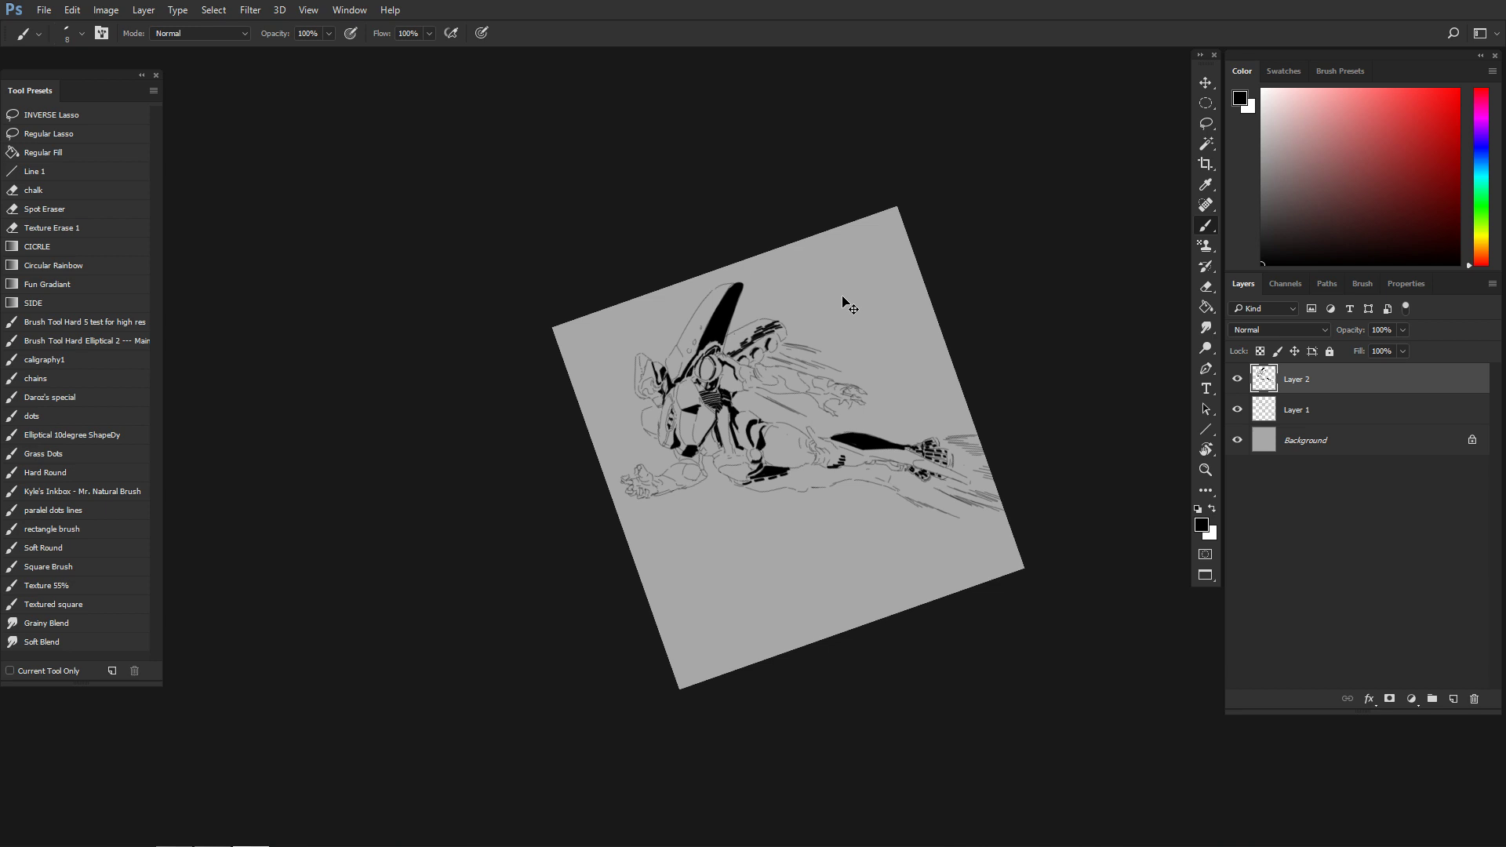
key("r")
left_click_drag(896, 335, 879, 475)
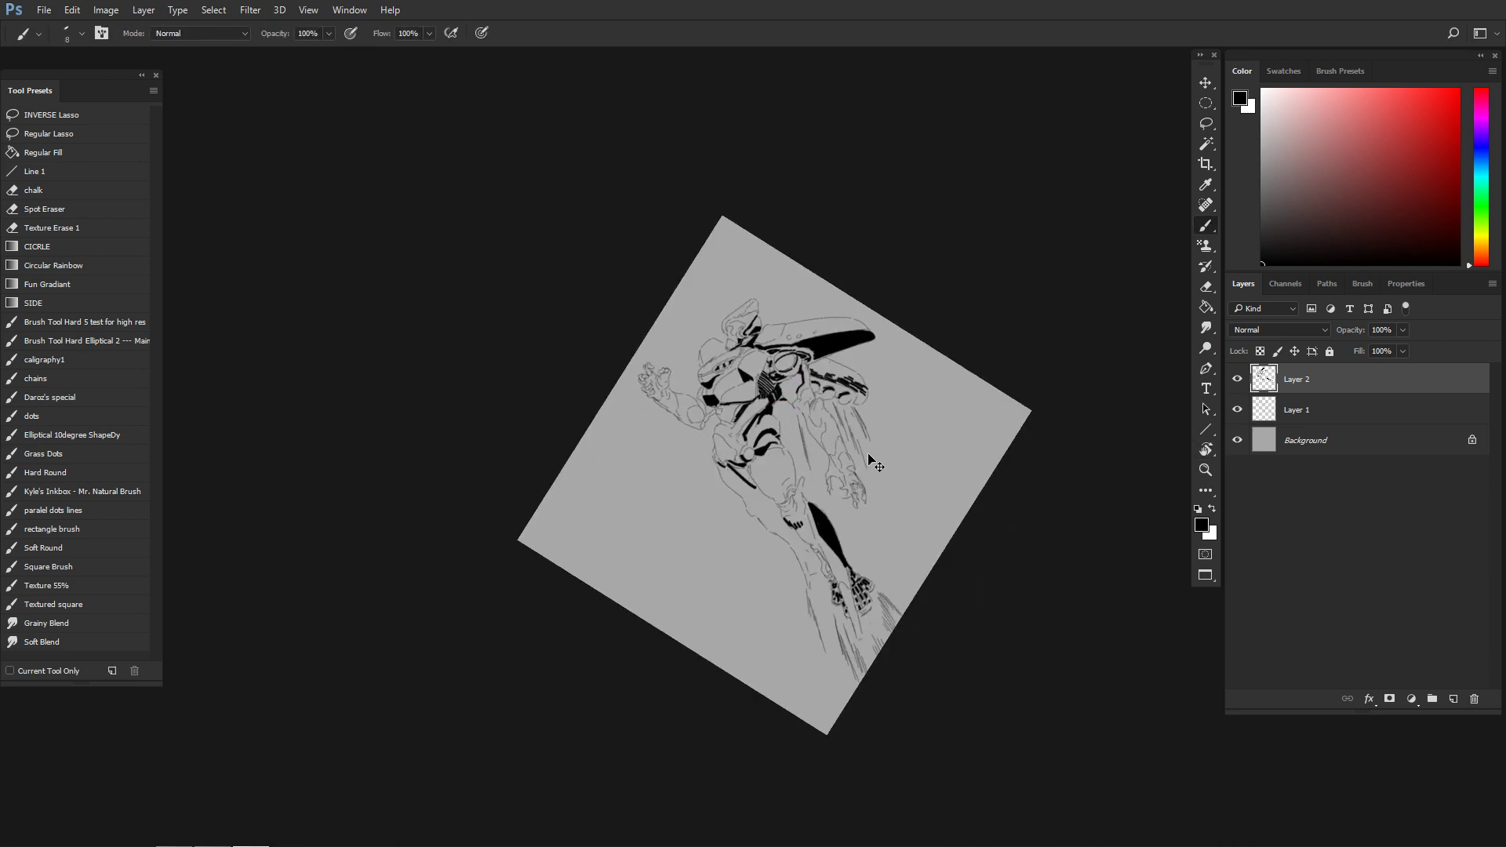
key("ctrl+shift+h")
key("ctrl+shift+h")
mouse_move(817, 397)
left_mouse_down()
mouse_move(853, 399)
mouse_move(847, 388)
left_mouse_up()
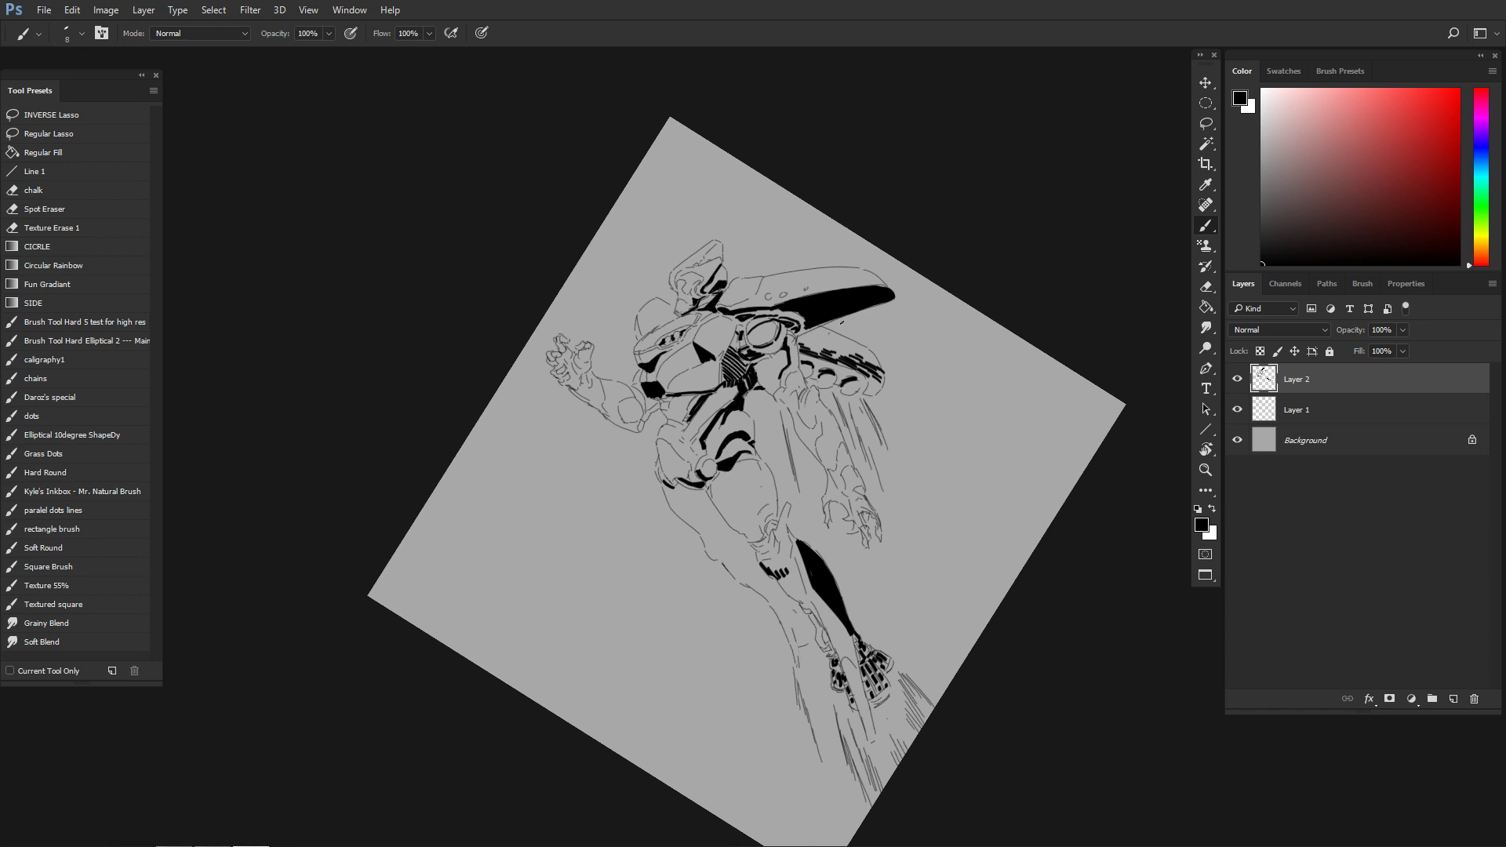
left_click_drag(908, 434, 902, 423)
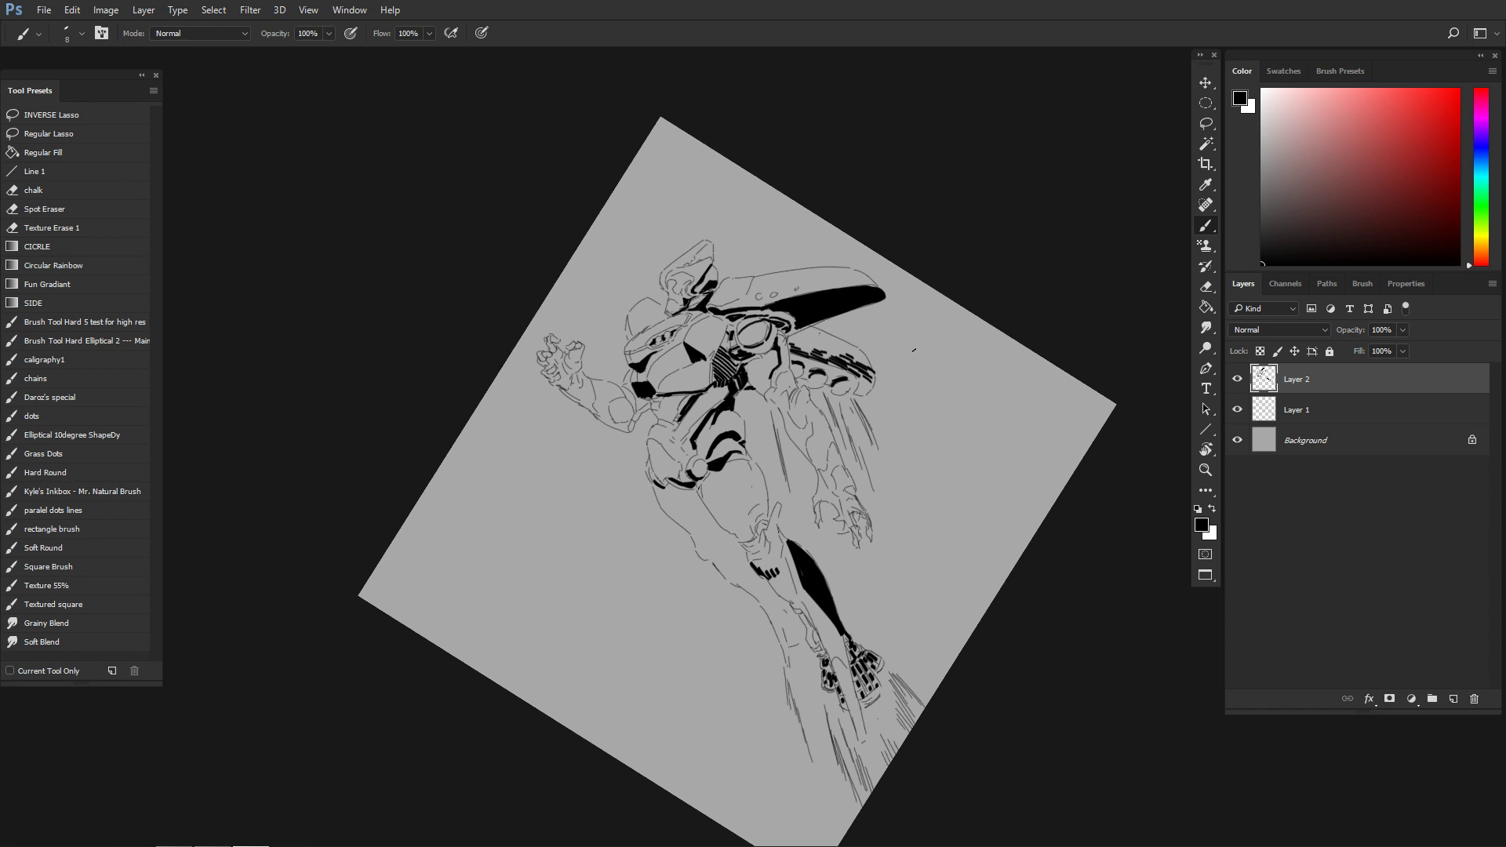
scroll(890, 390, "up", 1)
key("l")
mouse_move(863, 229)
left_mouse_down()
mouse_move(843, 843)
mouse_move(1000, 306)
left_mouse_up()
key("ctrl+d")
- Hide Layer 2 and set up Layer 1's line art for drawing with a 2 px brush
left_click(1236, 379)
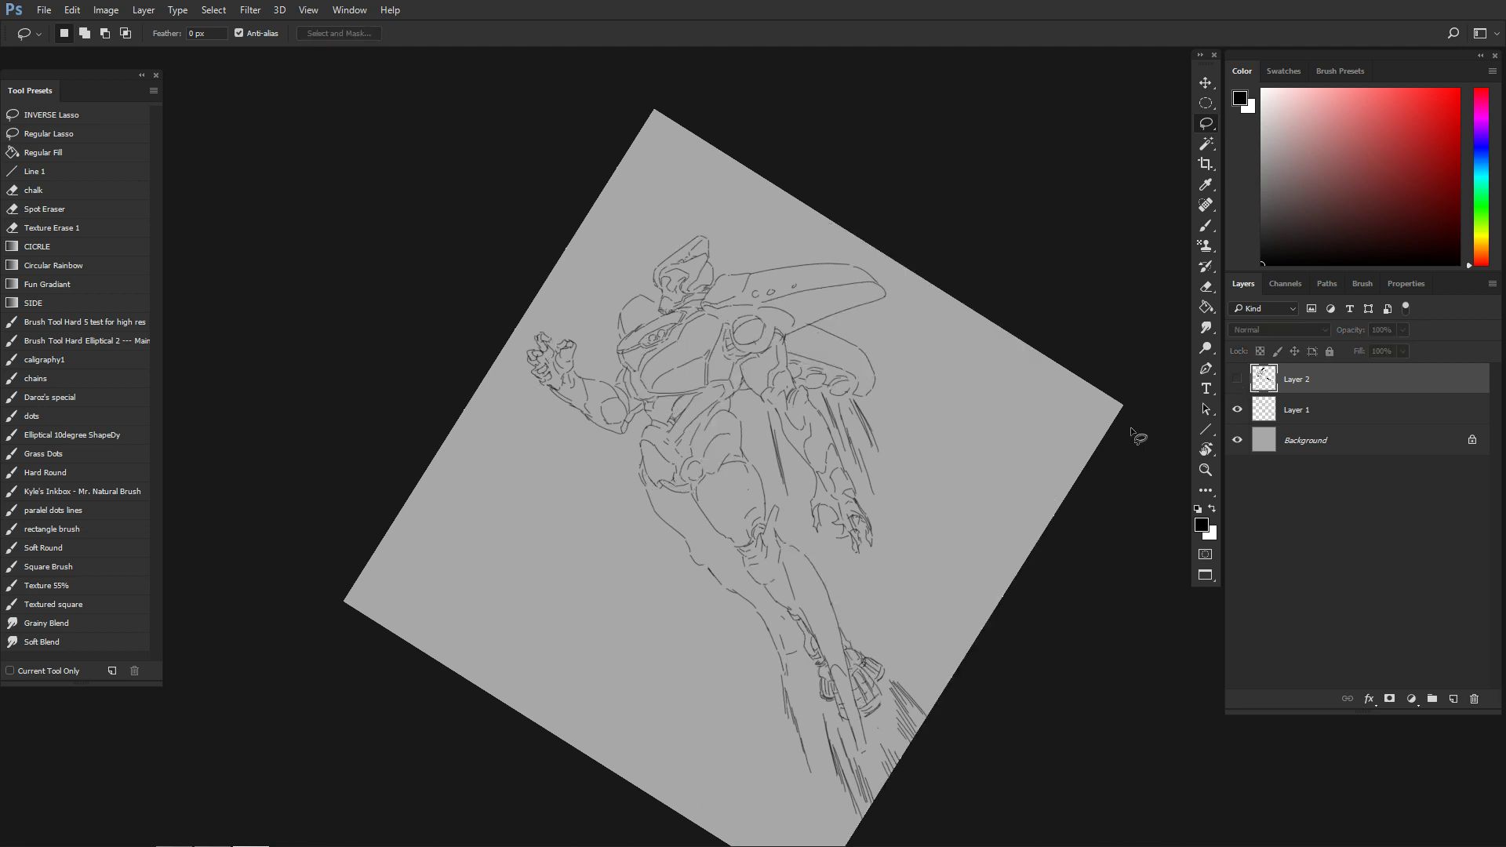
left_click(1264, 409)
key("b")
scroll(803, 384, "up", 3)
right_click(781, 357)
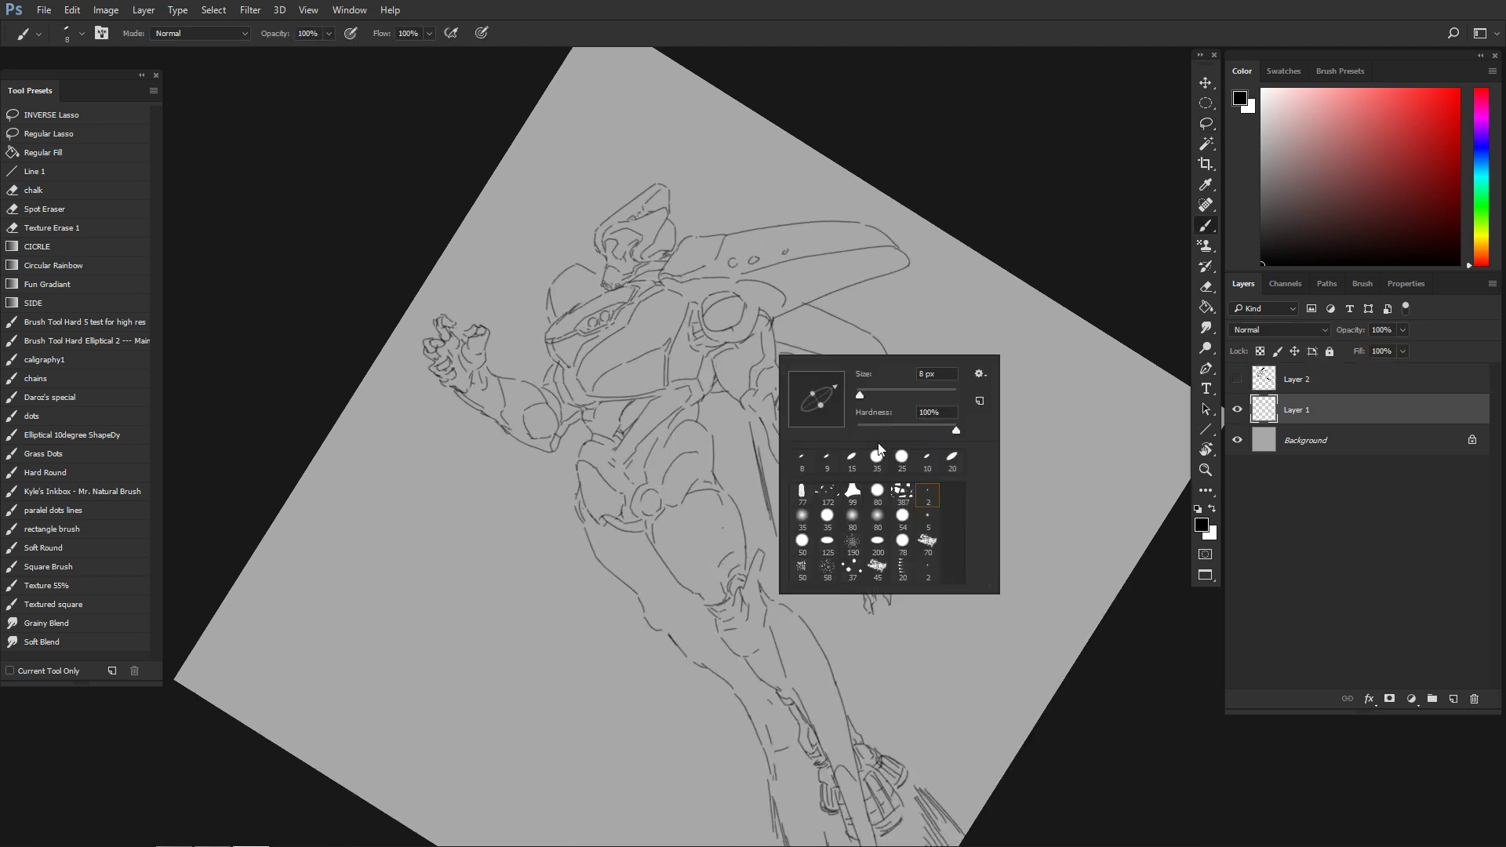
left_click(986, 291)
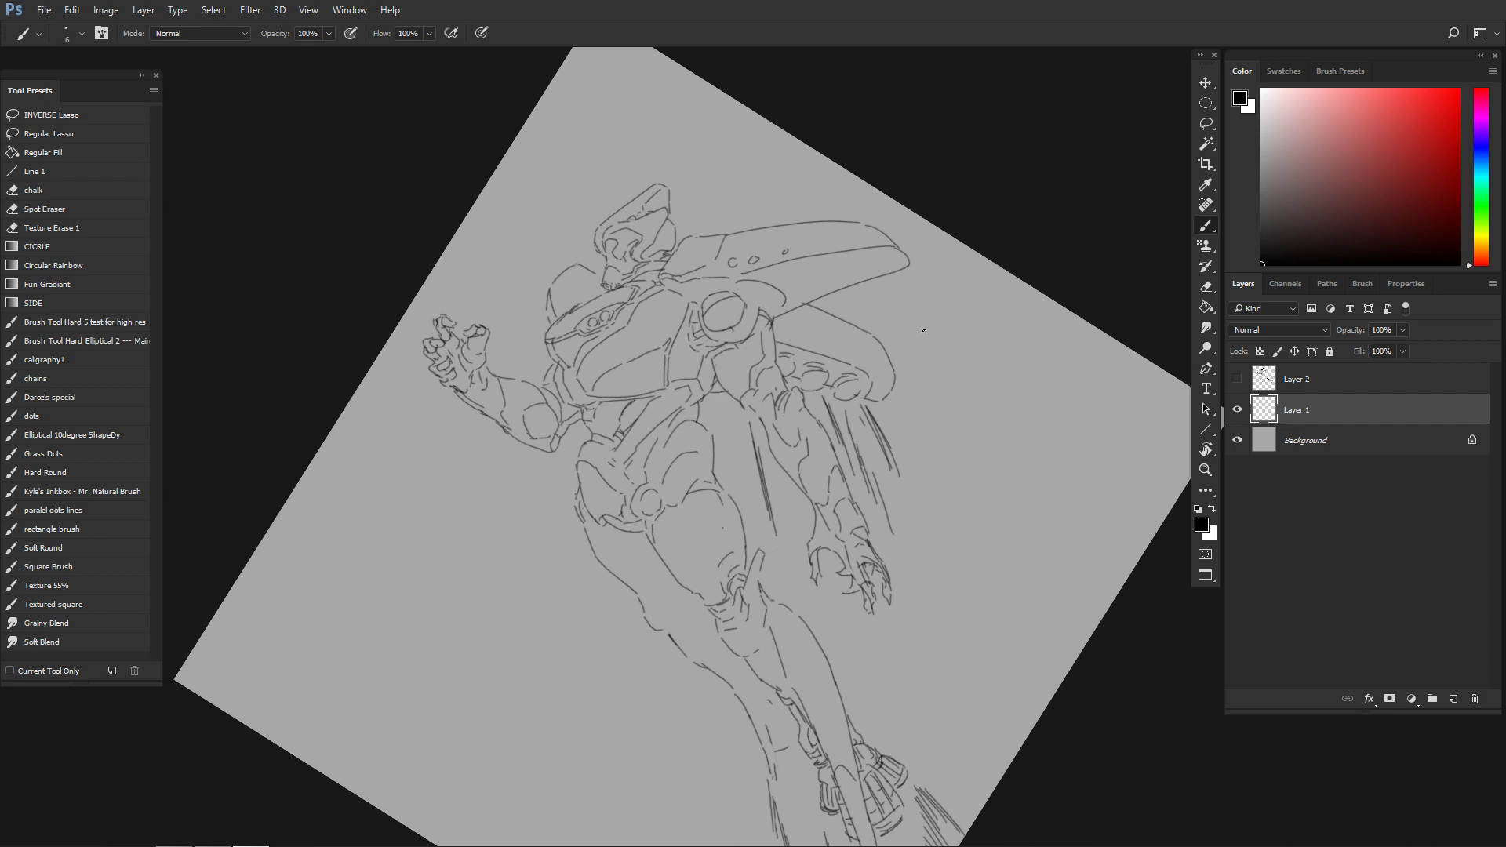
scroll(791, 377, "up", 3)
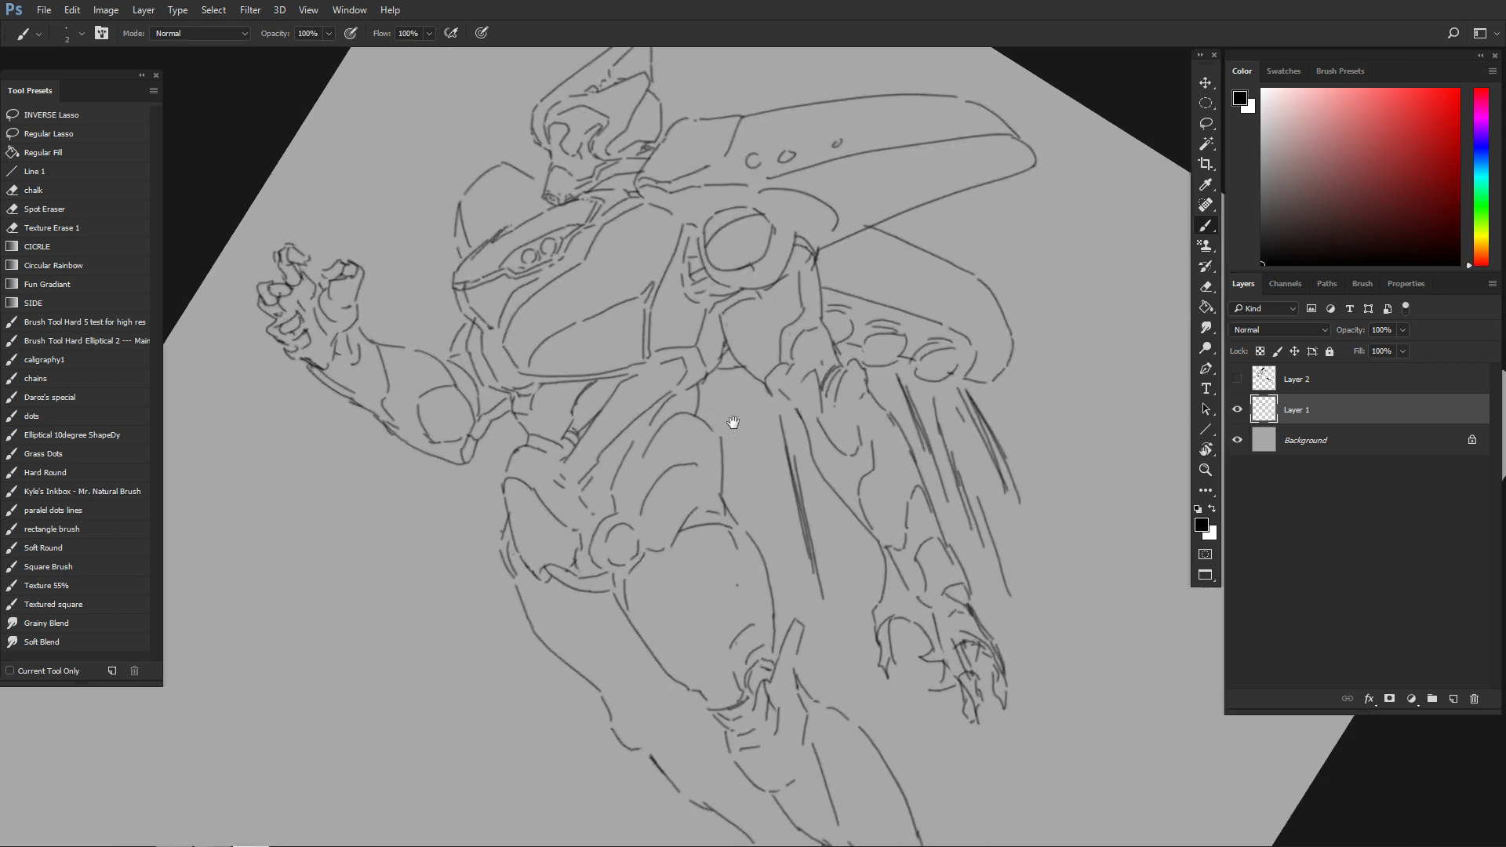
scroll(816, 456, "down", 4)
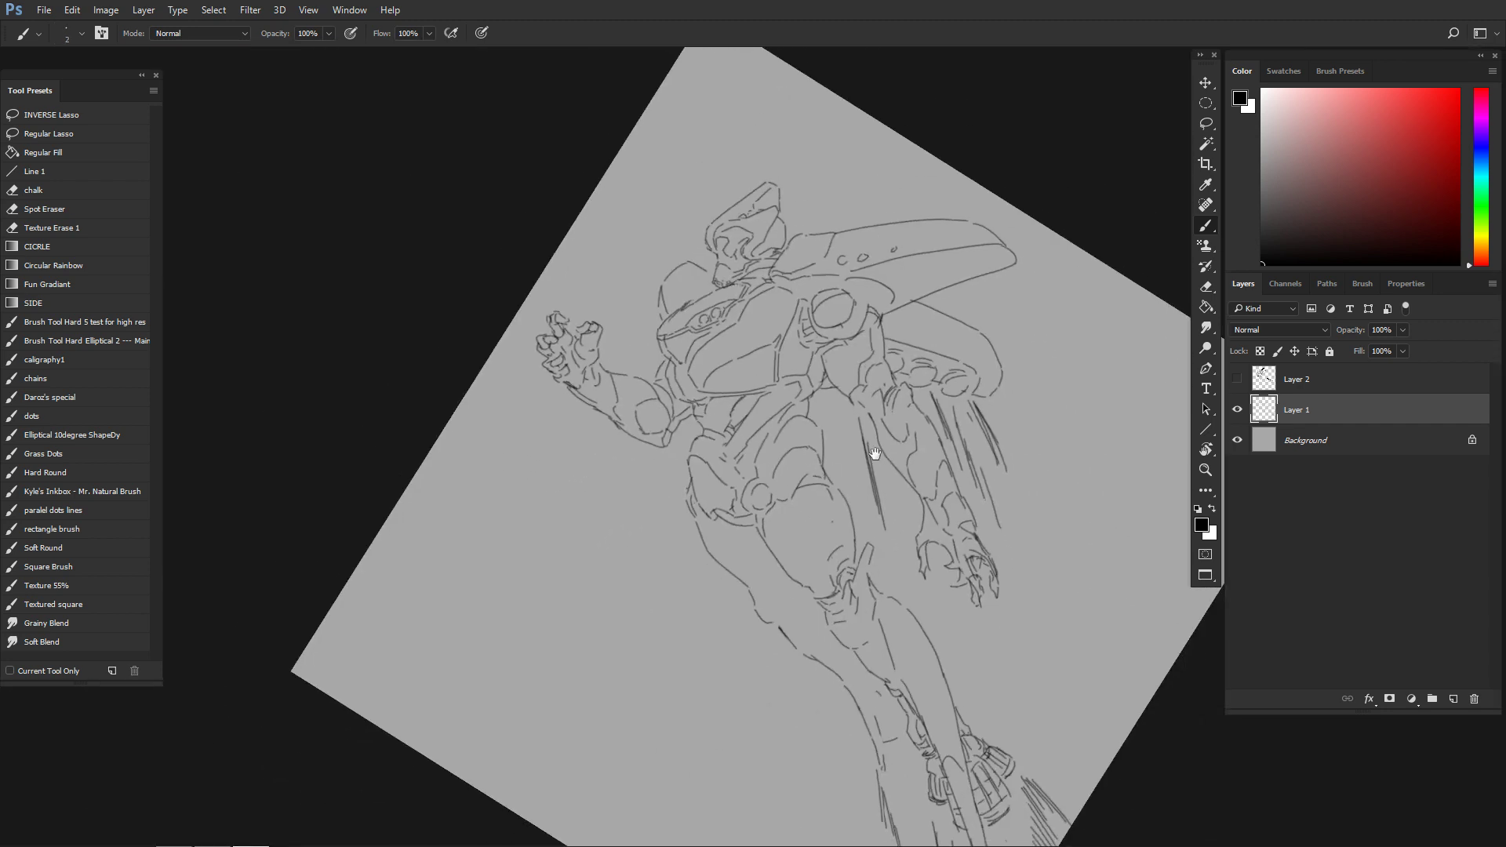
- Close the rounded tip of the long foot blade with fine black strokes and clean up the lines around it
scroll(874, 470, "down", 1)
left_click_drag(902, 535, 827, 359)
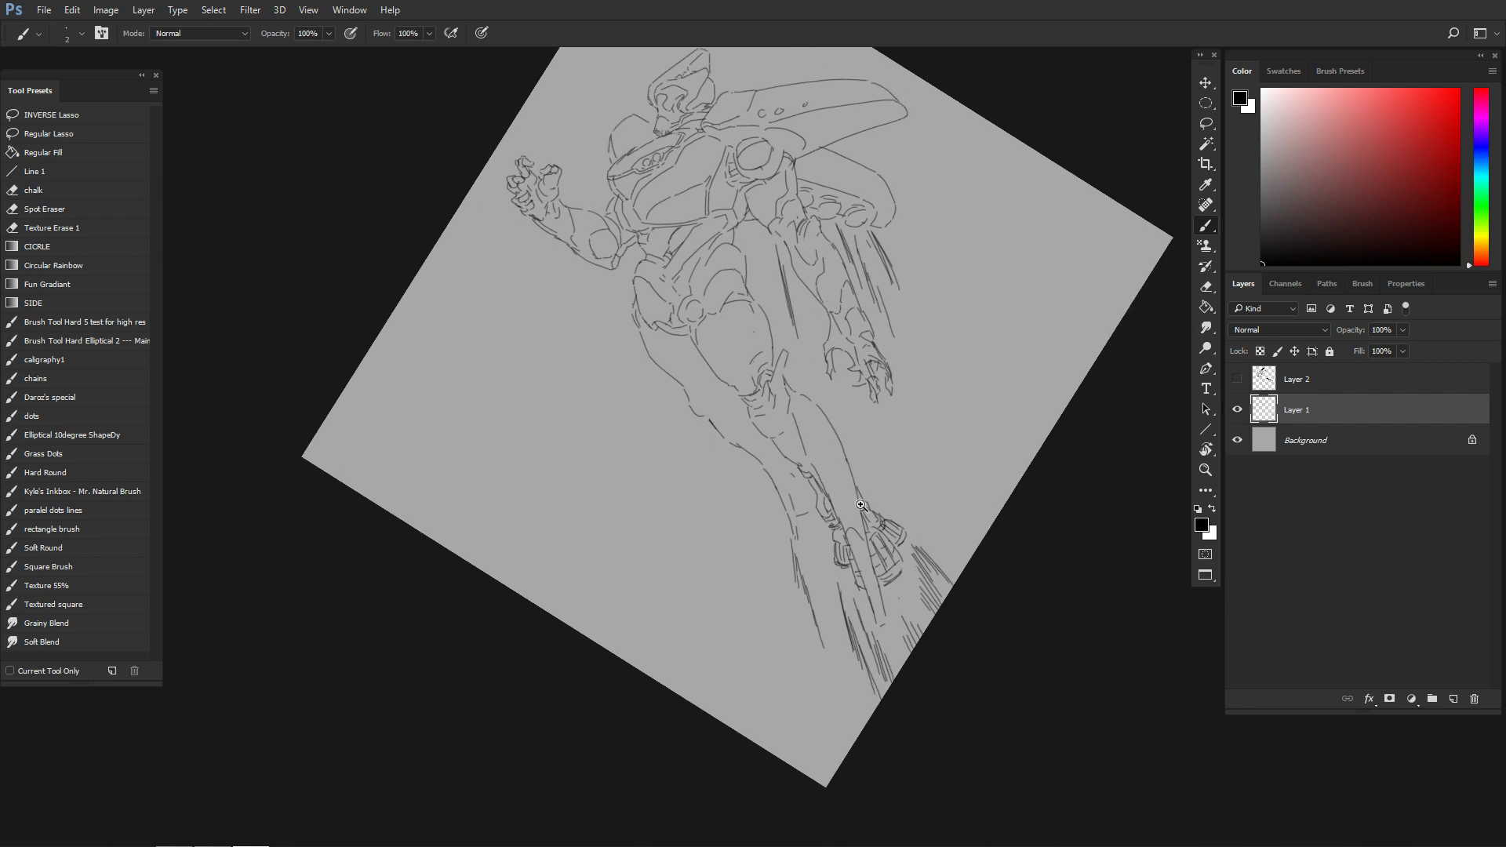
scroll(879, 502, "up", 3)
left_click_drag(837, 608, 823, 478)
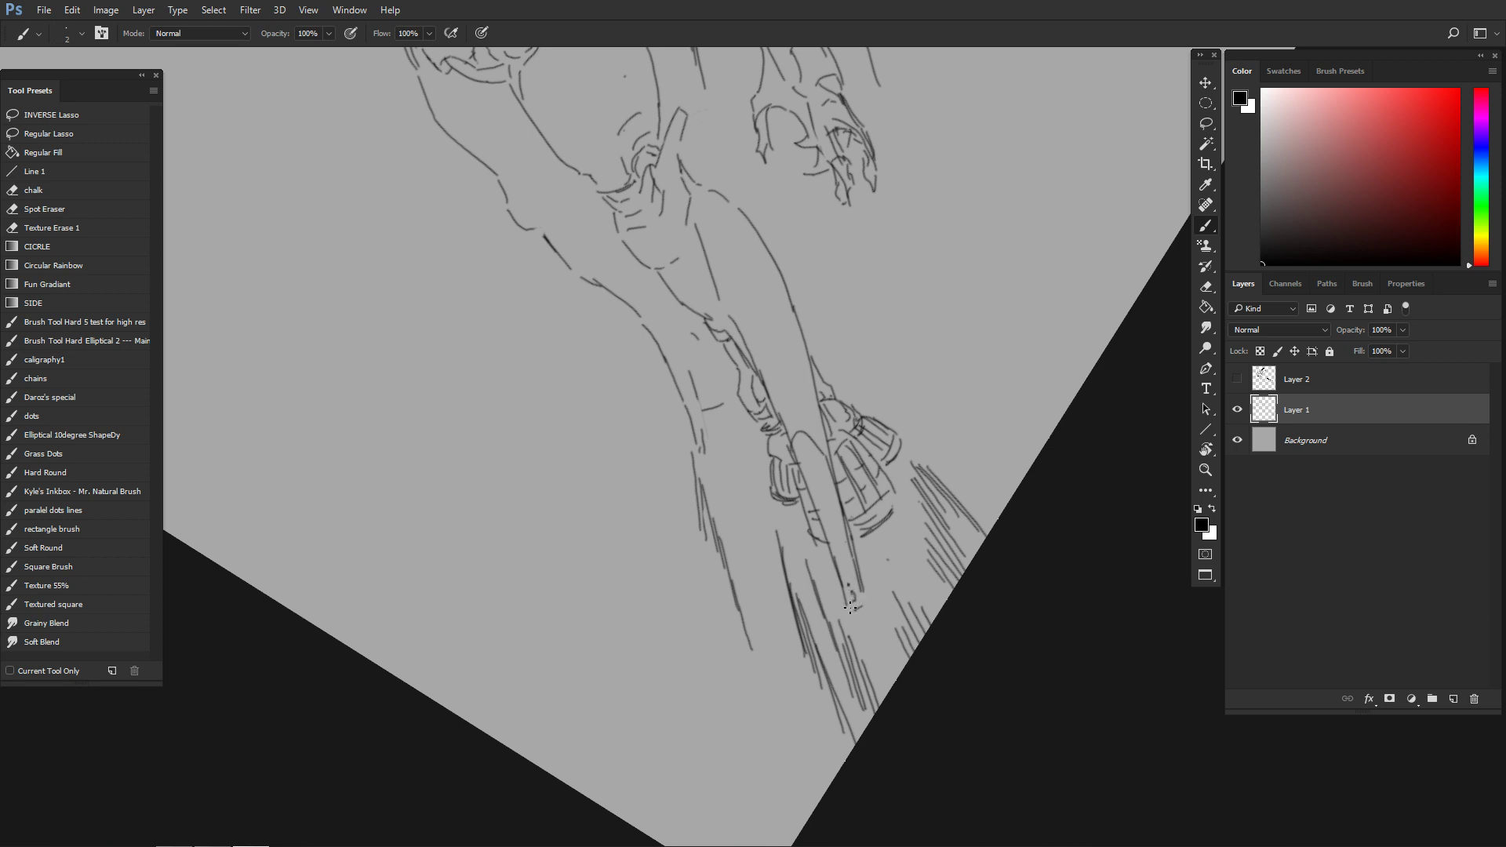
key("e")
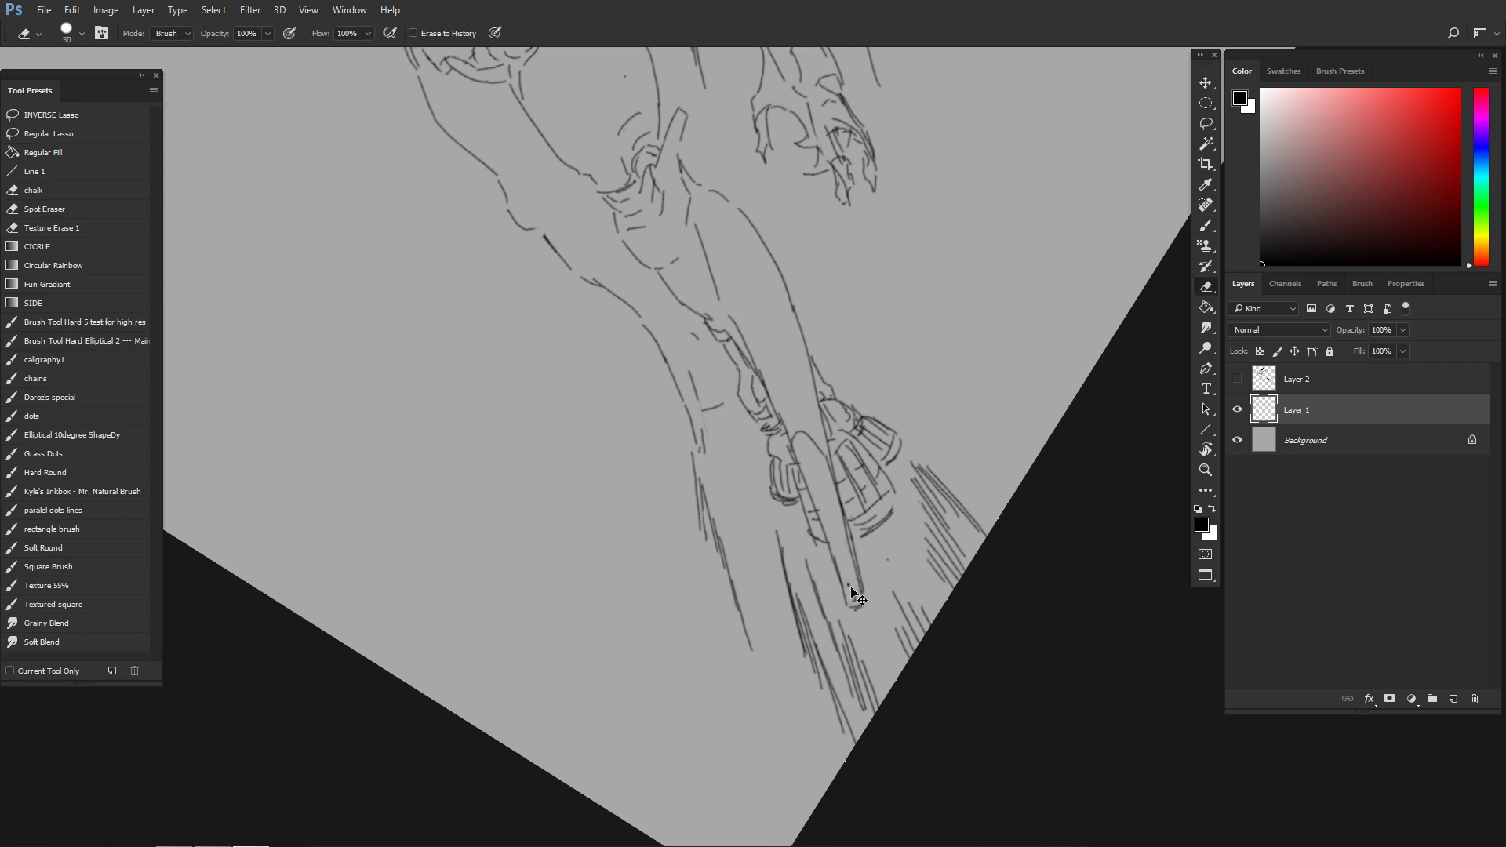
key("b")
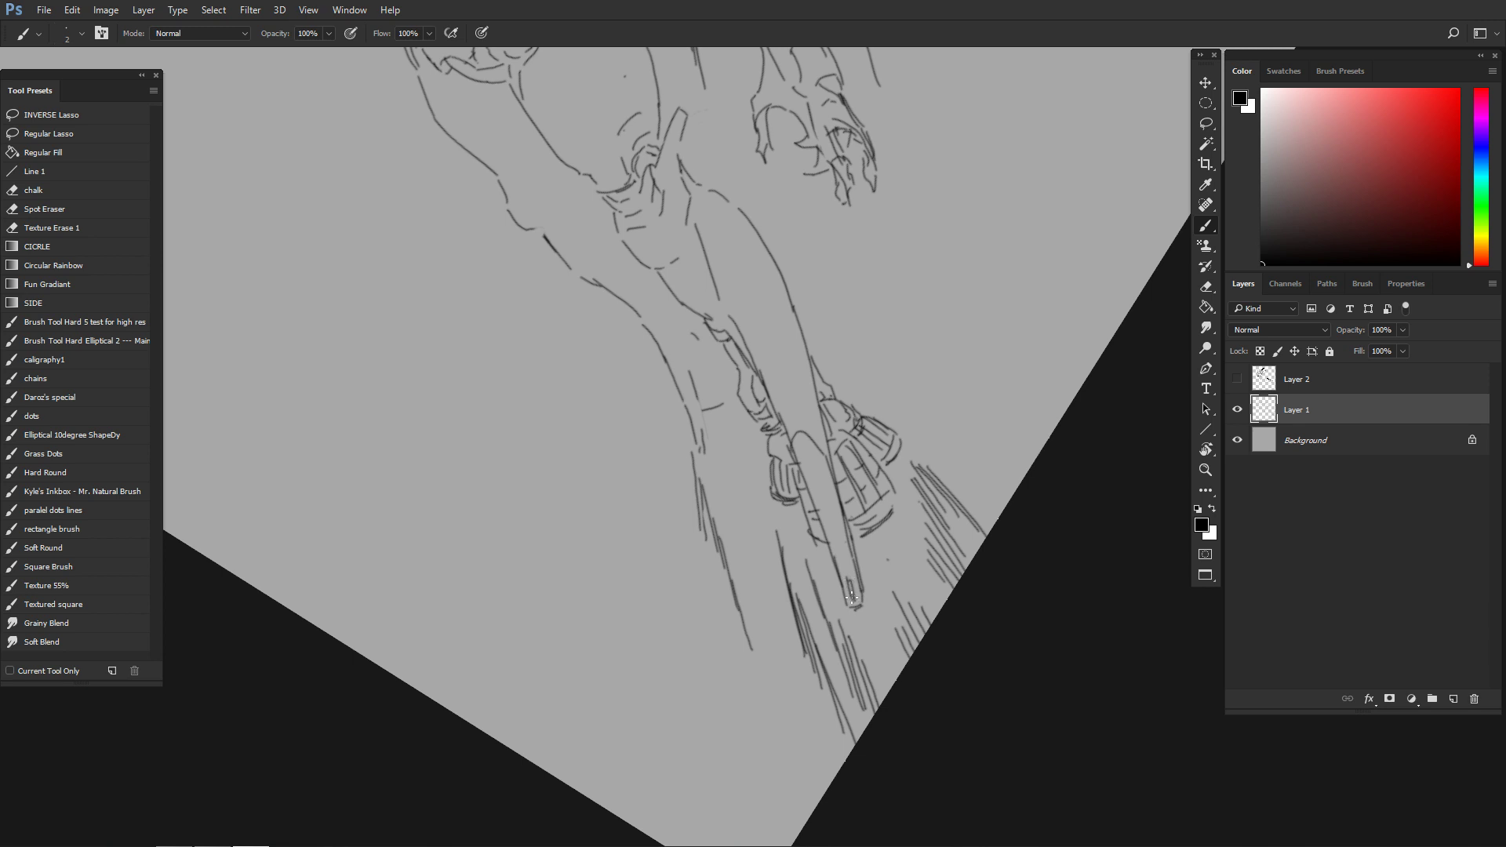
left_click_drag(782, 455, 853, 625)
left_click_drag(775, 525, 816, 513)
mouse_move(852, 583)
left_mouse_down()
mouse_move(828, 541)
mouse_move(761, 545)
left_mouse_up()
key("e")
key("b")
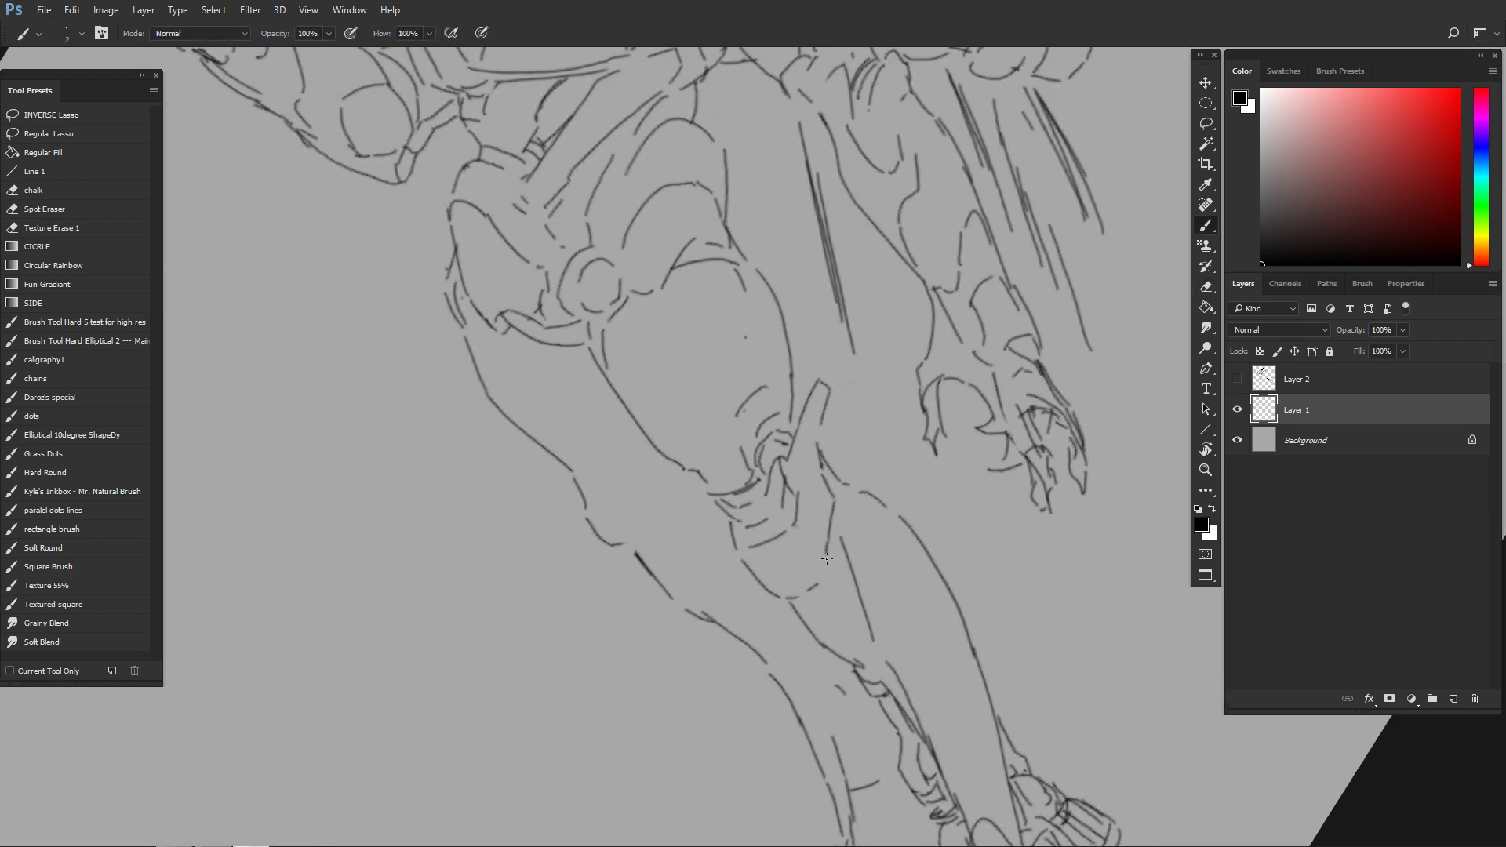
- Draw a small round pivot at the lower end of the knee guard and erase stray marks around it
key("r")
mouse_move(836, 515)
left_mouse_down()
mouse_move(812, 478)
mouse_move(777, 546)
mouse_move(804, 554)
mouse_move(792, 533)
mouse_move(834, 497)
mouse_move(821, 479)
left_mouse_up()
key("r")
key("ctrl+z")
left_click_drag(767, 333, 768, 441)
key("e")
left_click_drag(785, 362, 800, 509)
key("b")
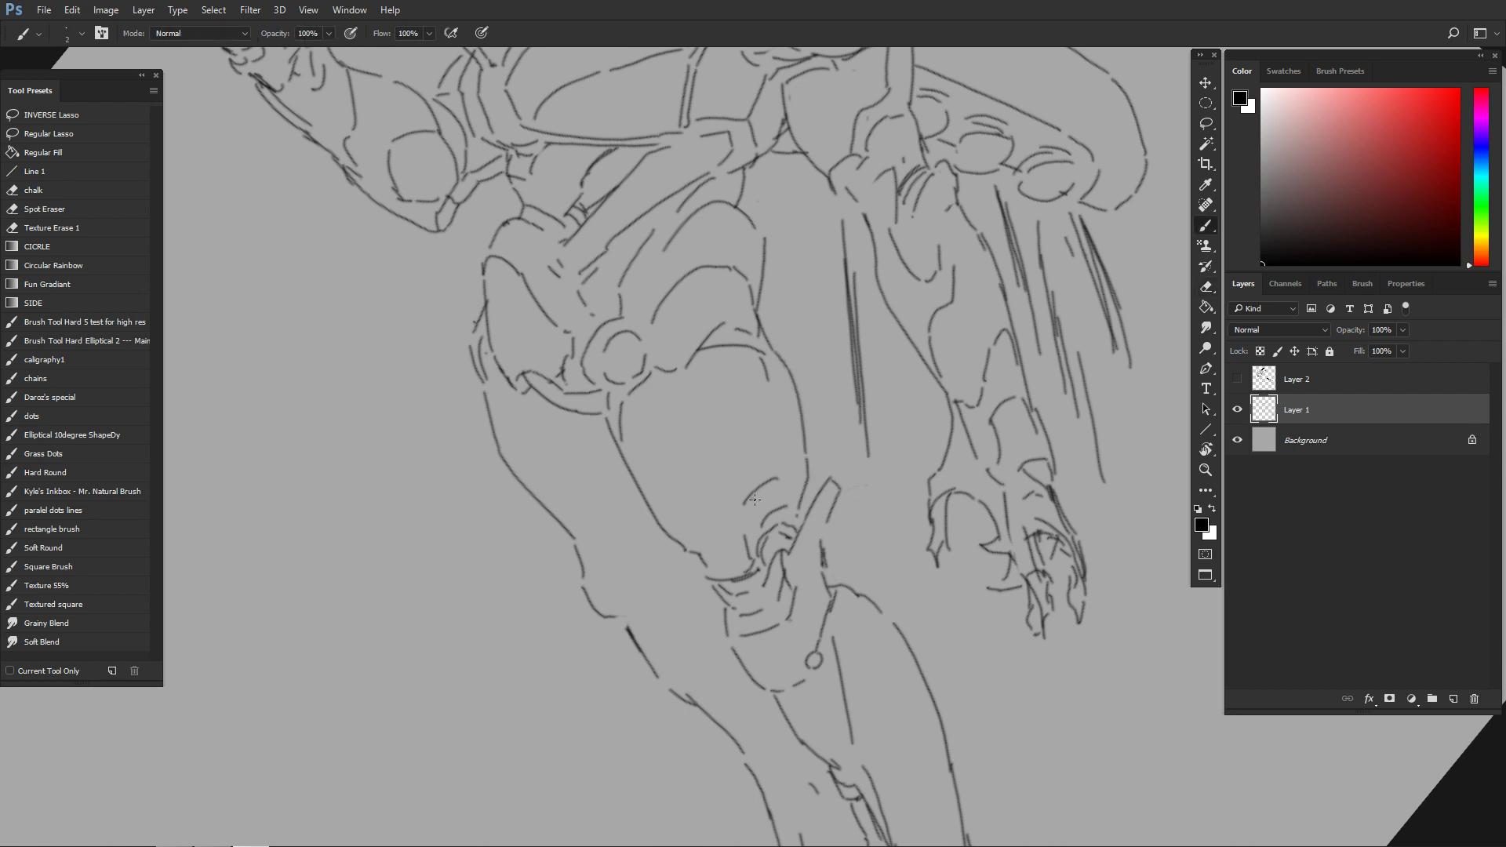
- Draw curved joint segments around the front knee, redoing a misplaced stroke, and check the figure mirrored
mouse_move(717, 555)
left_mouse_down()
mouse_move(720, 569)
mouse_move(731, 551)
left_mouse_up()
mouse_move(783, 484)
left_mouse_down()
mouse_move(788, 522)
mouse_move(813, 526)
mouse_move(800, 504)
mouse_move(826, 543)
mouse_move(830, 577)
left_mouse_up()
key("ctrl+z")
left_click_drag(829, 519, 830, 576)
left_click_drag(708, 586, 724, 624)
left_click_drag(703, 568, 709, 586)
scroll(762, 572, "down", 3)
key("ctrl+shift+h")
key("r")
mouse_move(926, 540)
left_mouse_down()
mouse_move(941, 505)
mouse_move(877, 350)
left_mouse_up()
key("ctrl+shift+h")
key("r")
mouse_move(886, 451)
left_mouse_down()
mouse_move(820, 559)
mouse_move(906, 556)
left_mouse_up()
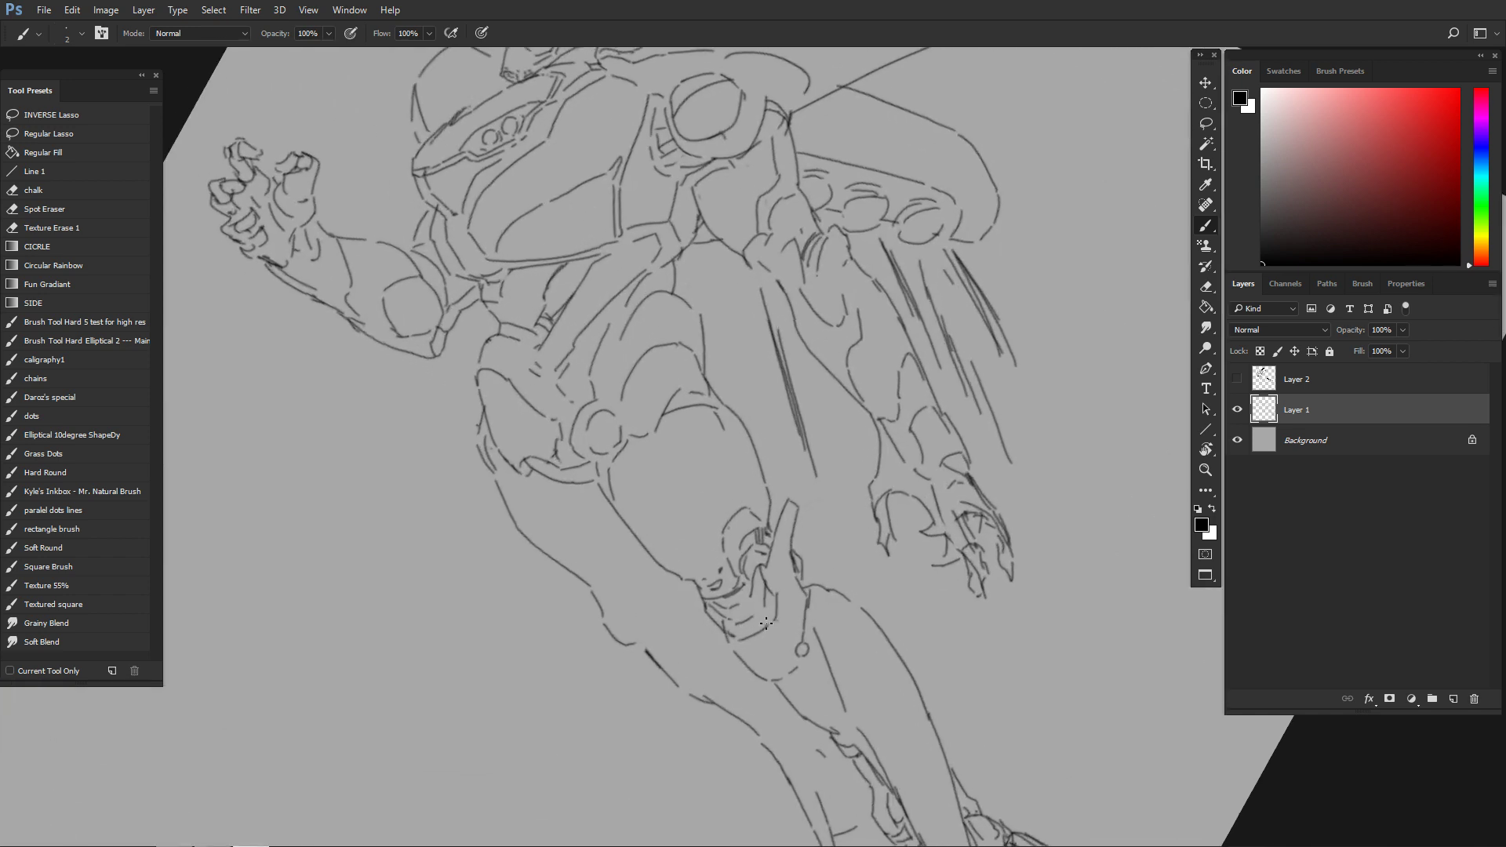
- Add short slats inside the knee joint and small mechanical pieces beside the round hip joint
left_click_drag(749, 543, 765, 569)
left_click_drag(674, 482, 622, 521)
scroll(612, 491, "up", 2)
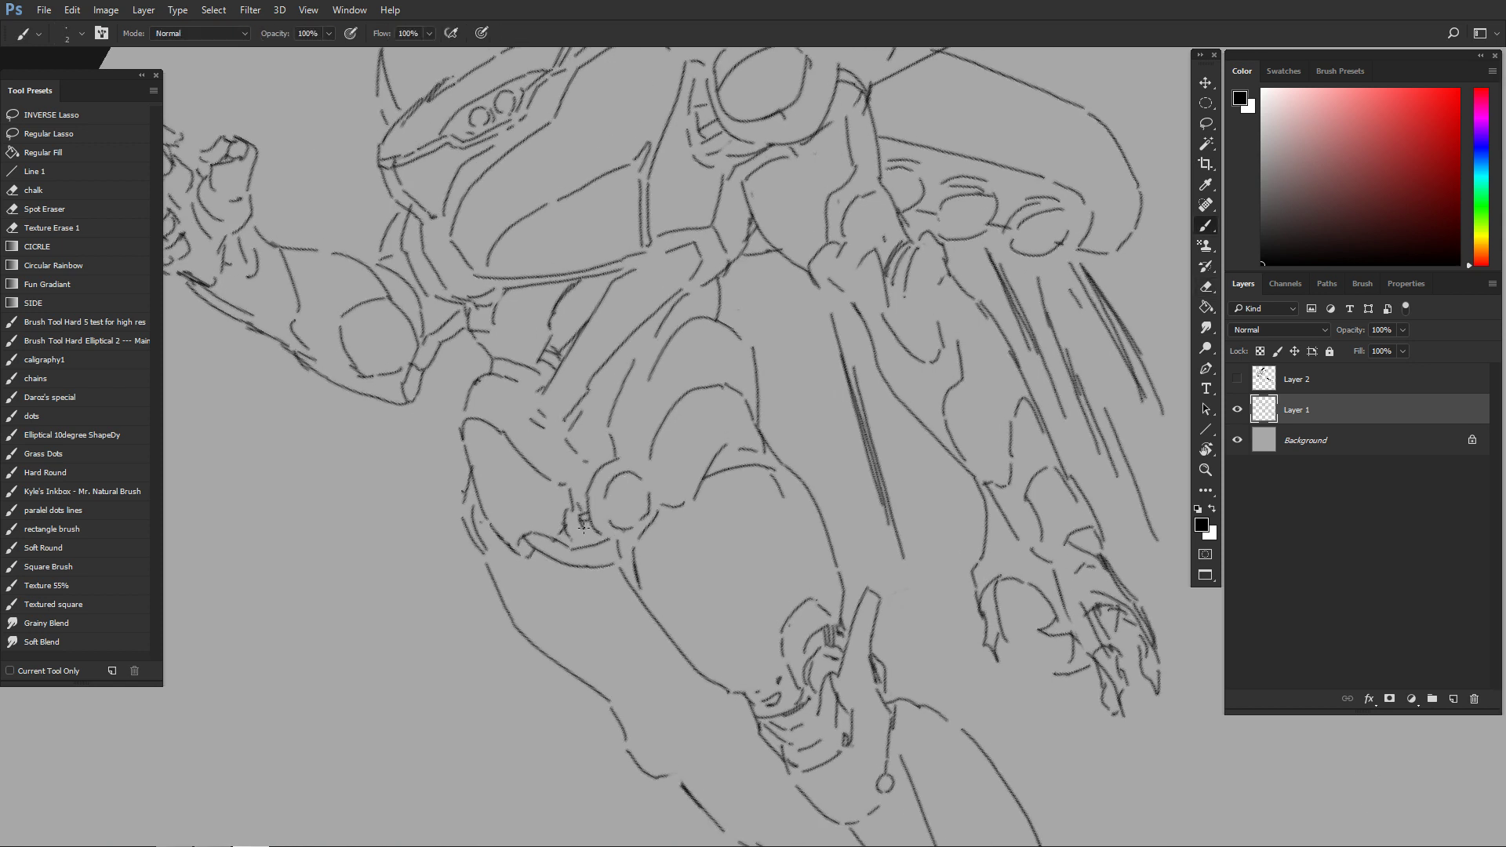
key("e")
mouse_move(644, 484)
left_mouse_down()
mouse_move(647, 516)
mouse_move(623, 528)
mouse_move(652, 543)
mouse_move(655, 530)
mouse_move(600, 565)
left_mouse_up()
key("b")
key("e")
key("b")
scroll(635, 514, "up", 2)
- Draw an inner disc in the round hip joint and small segments beneath the thigh guard's lower edge
key("ctrl+shift+h")
key("r")
left_click_drag(969, 460, 878, 247)
left_click_drag(964, 486, 934, 410)
scroll(852, 431, "up", 3)
key("e")
key("b")
mouse_move(719, 426)
left_mouse_down()
mouse_move(736, 423)
mouse_move(714, 457)
mouse_move(719, 425)
left_mouse_up()
key("e")
key("b")
key("e")
key("b")
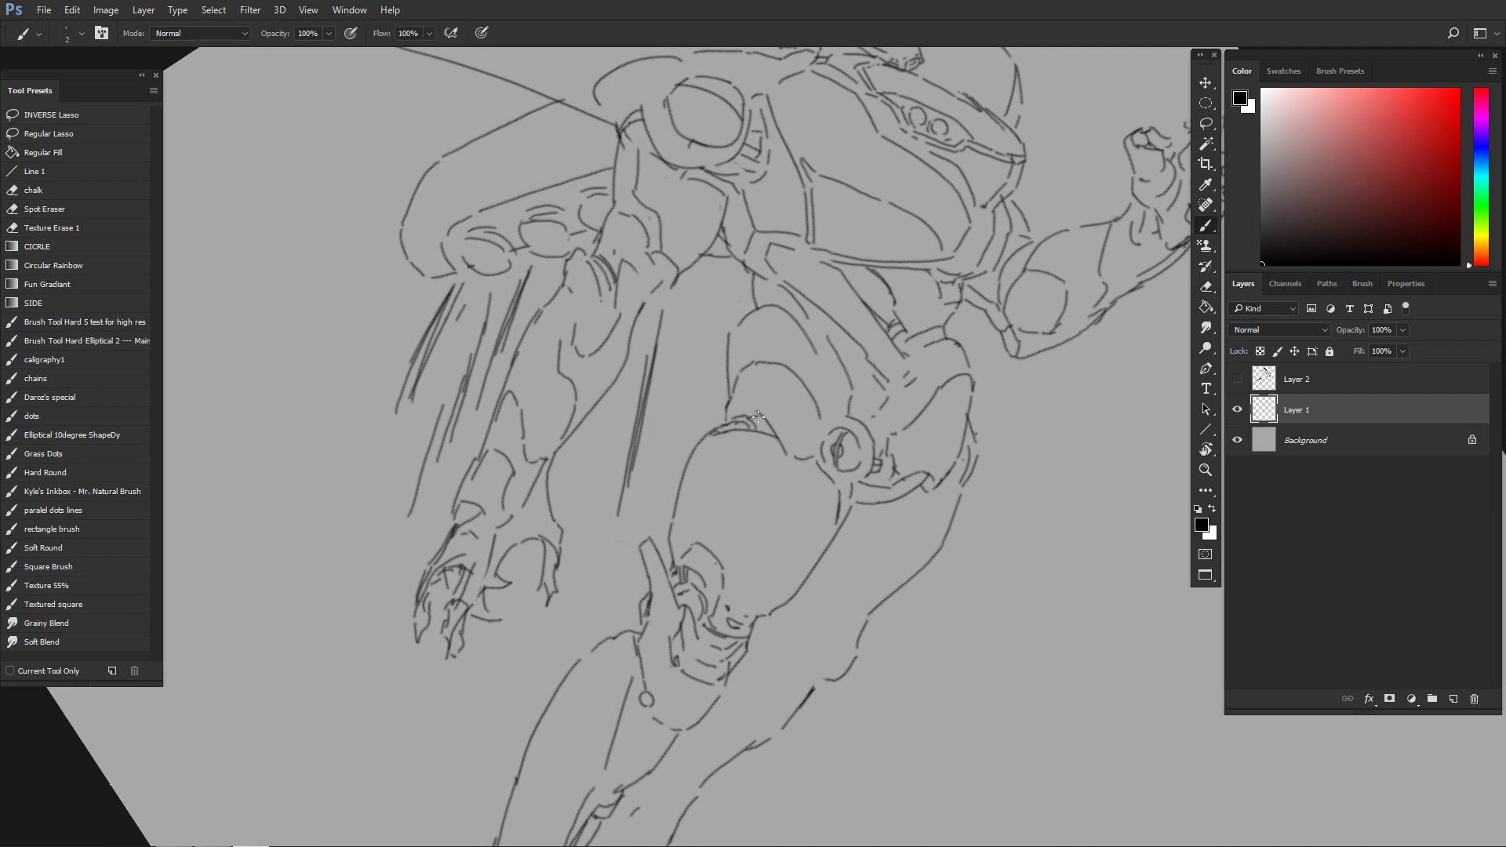
- Add small detail marks on the thigh guard and darken the slats underneath it
mouse_move(758, 418)
left_mouse_down()
mouse_move(712, 420)
mouse_move(743, 392)
mouse_move(819, 396)
left_mouse_up()
key("ctrl+shift+h")
key("r")
key("r")
left_click_drag(822, 392, 778, 324)
left_click_drag(729, 400, 761, 400)
left_click_drag(701, 456, 692, 510)
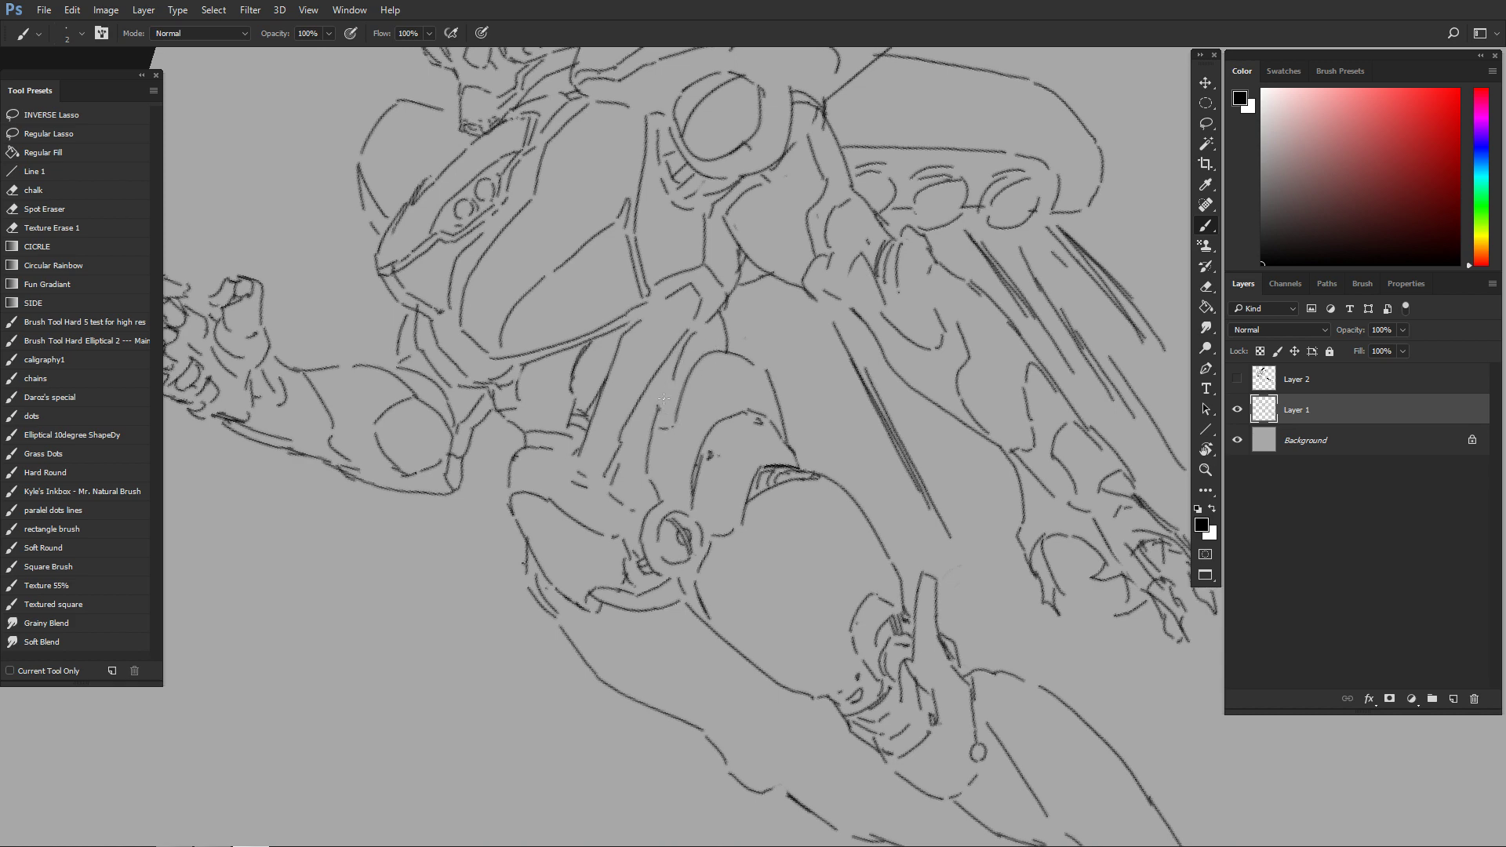
- Add a small dark notch where the thigh guard meets the waist strap and trim it with the eraser
key("ctrl+0")
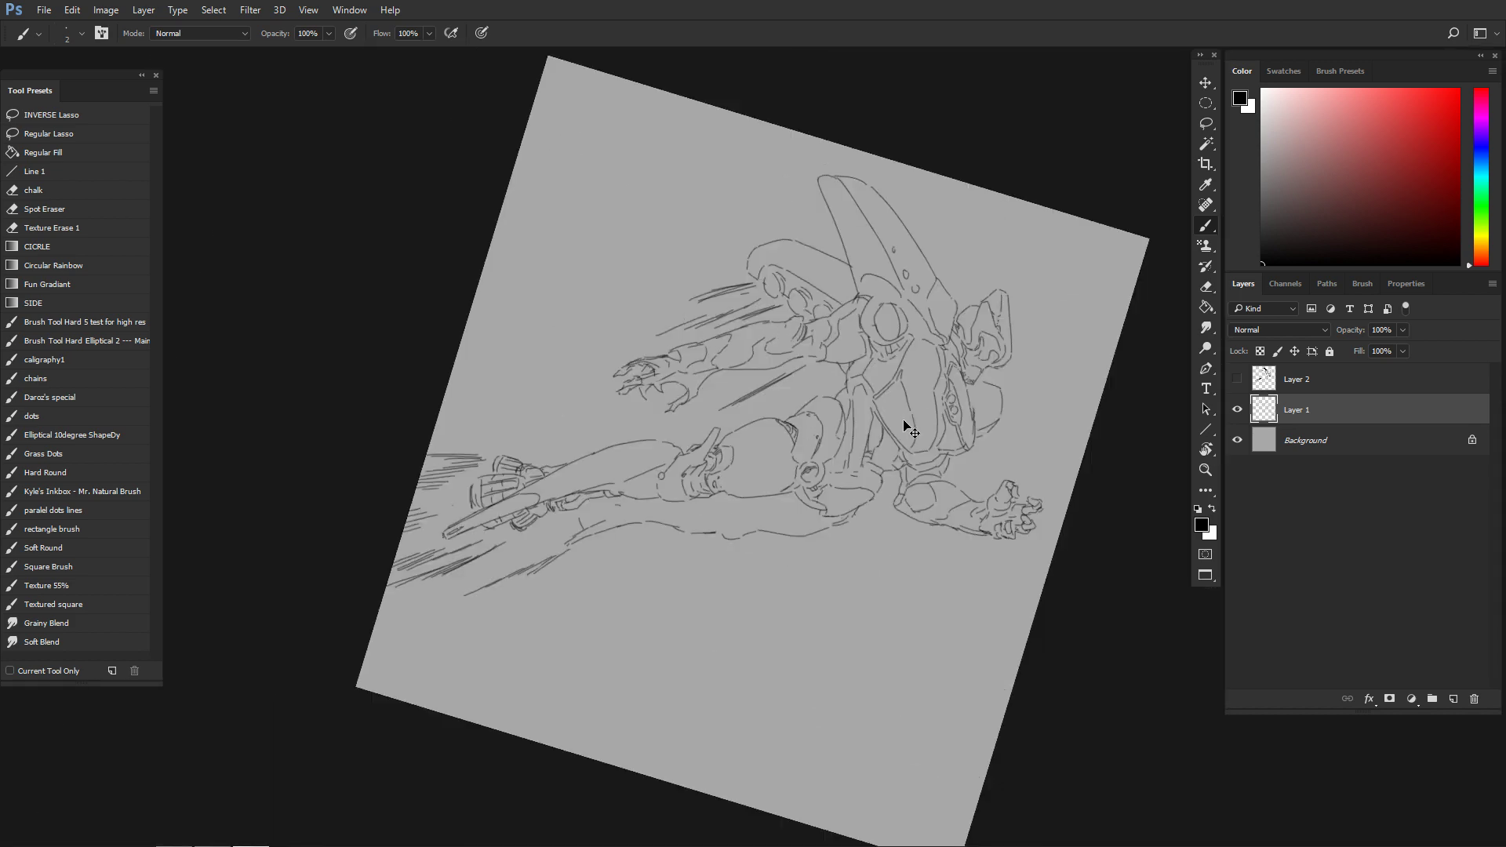
key("ctrl+shift+h")
mouse_move(710, 364)
left_mouse_down()
mouse_move(747, 359)
mouse_move(679, 367)
left_mouse_up()
key("ctrl+shift+h")
key("r")
mouse_move(887, 424)
left_mouse_down()
mouse_move(872, 298)
mouse_move(812, 266)
left_mouse_up()
scroll(806, 338, "up", 3)
key("e")
left_click_drag(725, 335, 729, 338)
key("b")
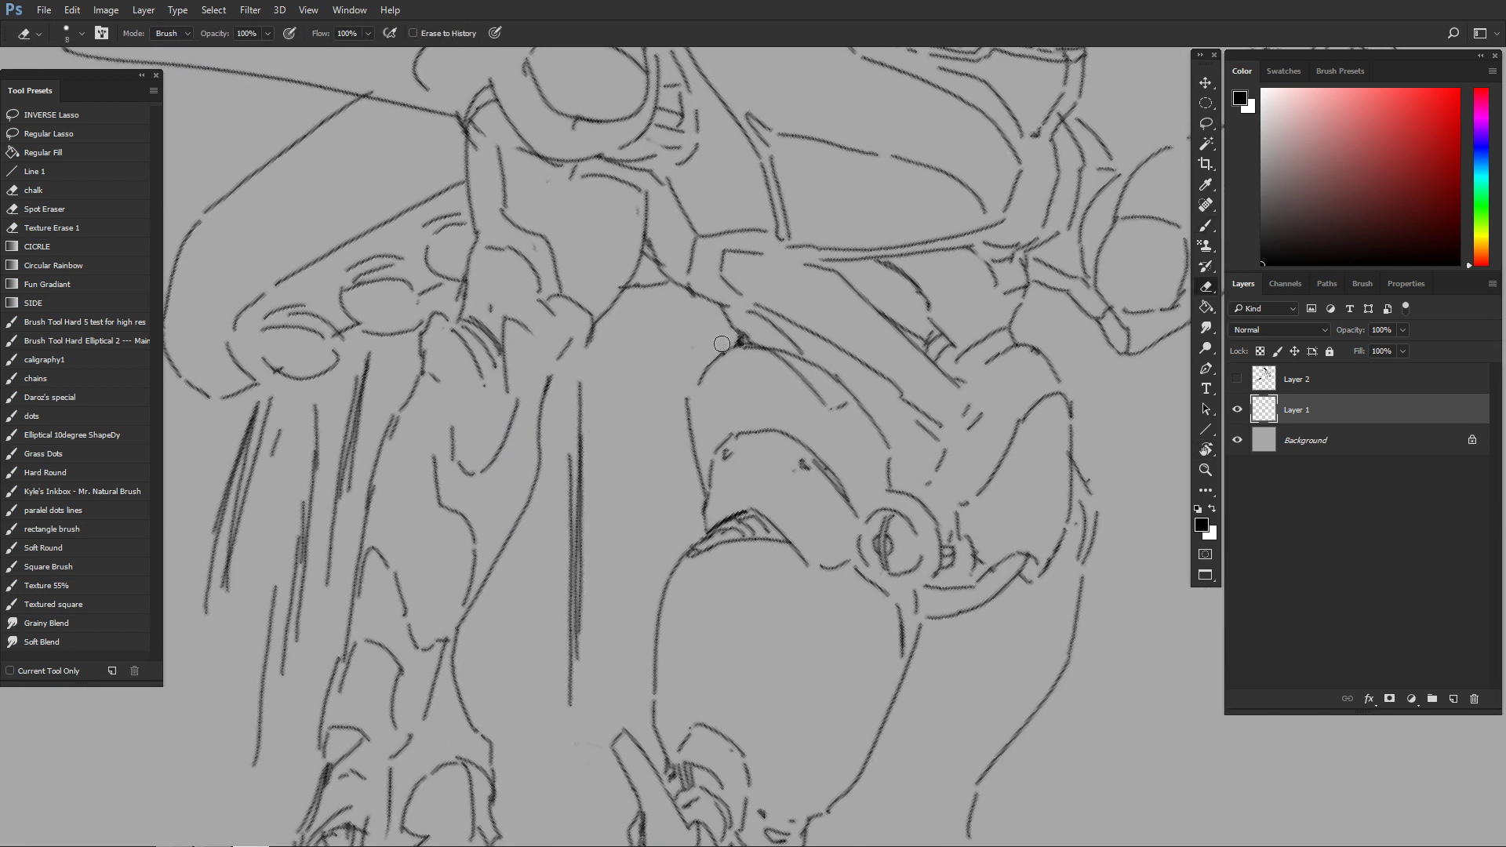
- Erase and redraw the thigh guard's outer edge down to the slats
key("e")
mouse_move(697, 387)
left_mouse_down()
mouse_move(687, 425)
mouse_move(707, 536)
left_mouse_up()
key("b")
scroll(707, 527, "down", 3)
key("ctrl+shift+h")
key("r")
left_click_drag(857, 410, 831, 588)
scroll(650, 350, "up", 3)
left_click_drag(643, 349, 695, 406)
key("e")
mouse_move(588, 402)
left_mouse_down()
mouse_move(629, 363)
mouse_move(667, 397)
mouse_move(585, 487)
mouse_move(580, 566)
mouse_move(695, 390)
mouse_move(693, 448)
mouse_move(773, 397)
left_mouse_up()
key("b")
- Add short connecting lines between the round hip joint and the thigh guard's lower edge
key("r")
key("r")
key("ctrl+z")
scroll(703, 455, "down", 5)
key("r")
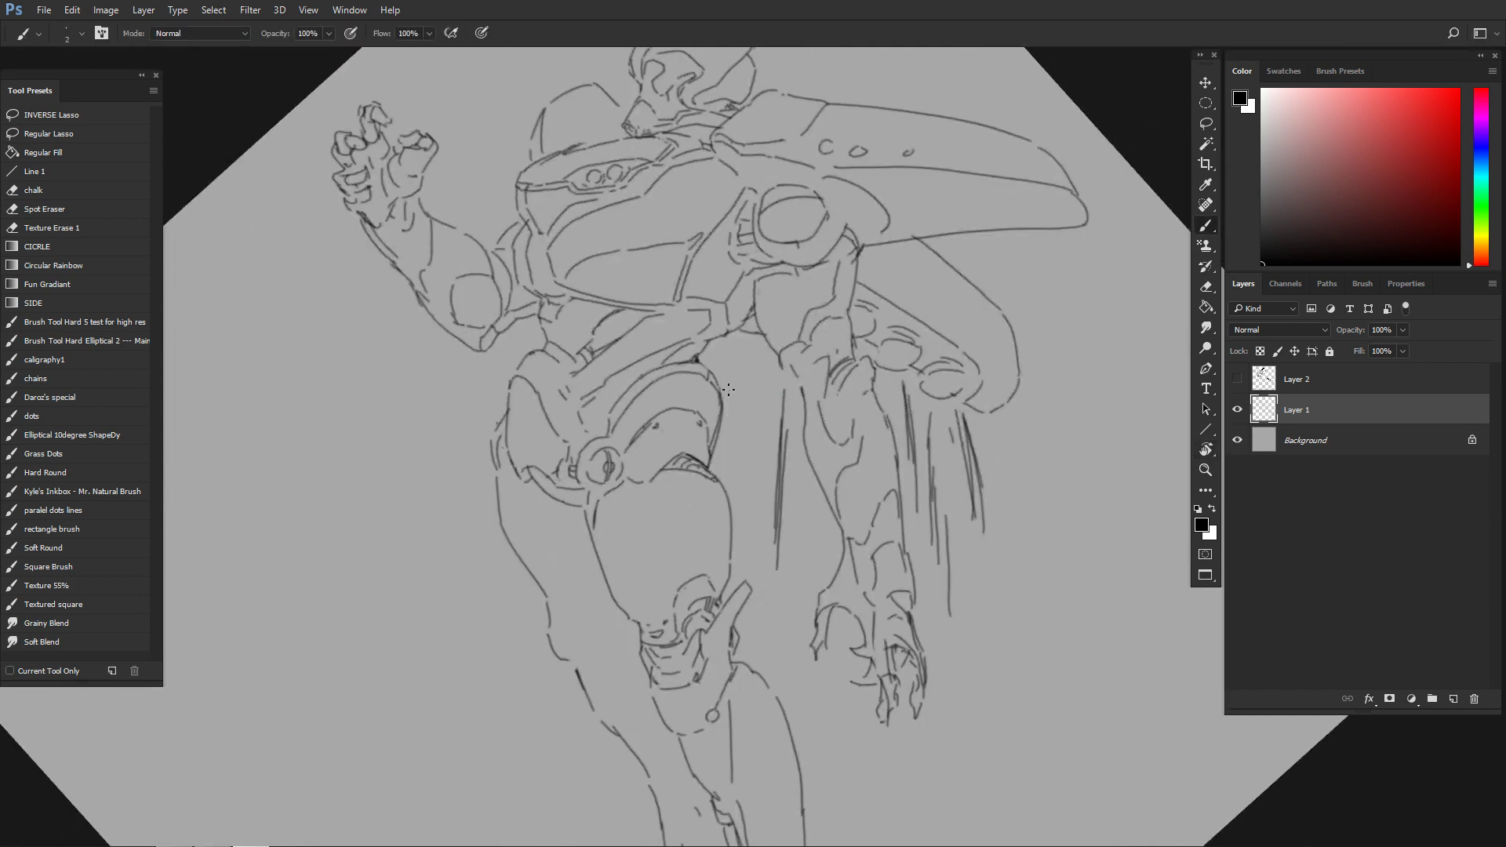
scroll(637, 460, "up", 5)
left_click_drag(624, 487, 651, 491)
scroll(670, 477, "down", 2)
scroll(771, 508, "down", 2)
left_click_drag(792, 506, 763, 533)
key("ctrl+shift+h")
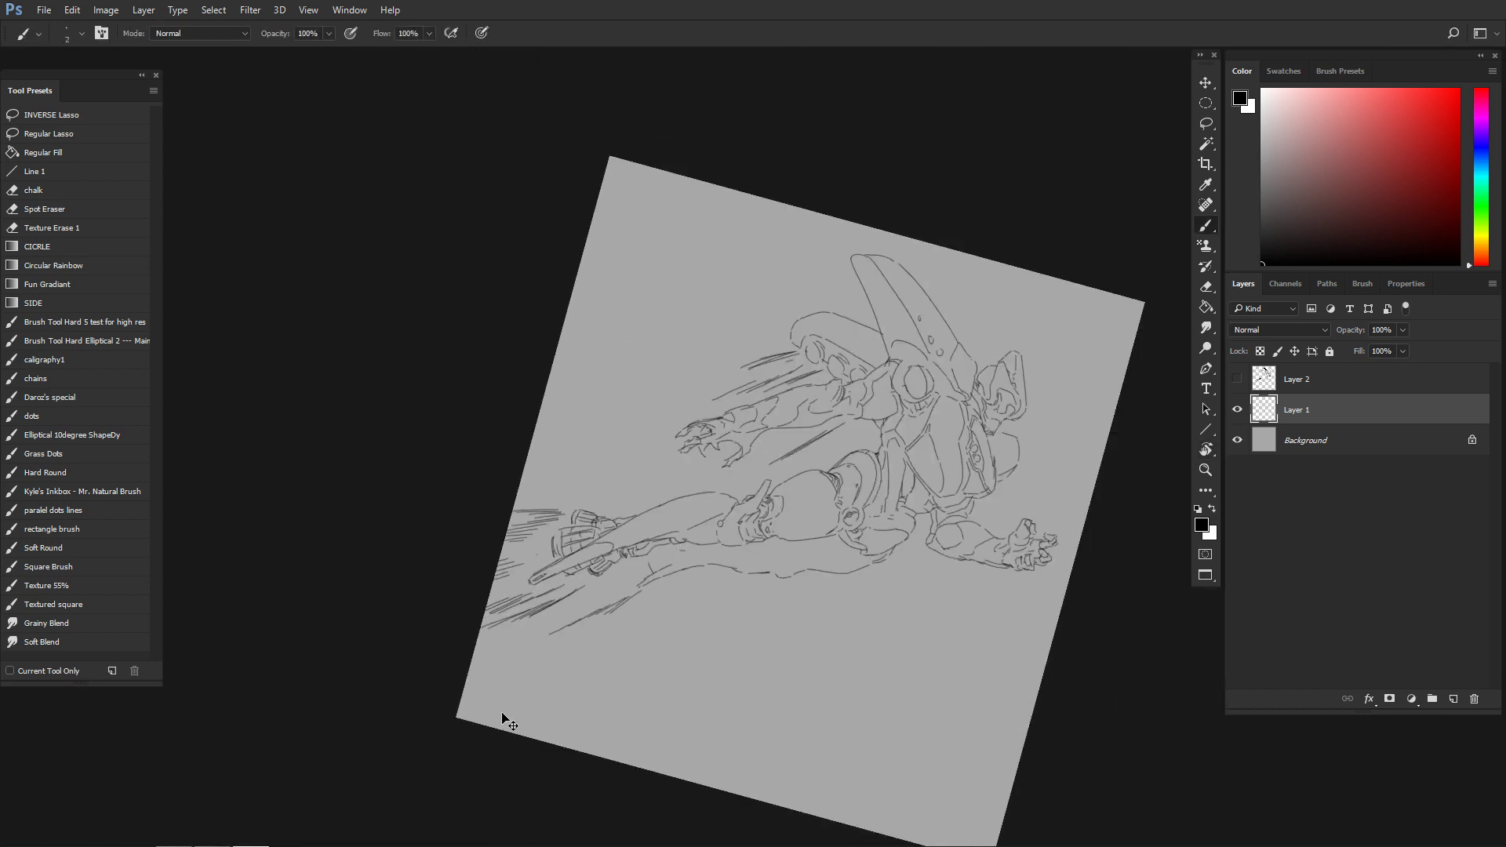
- Draw inner panel lines on the front thigh plate and a small circle above the knee
key("ctrl+shift+h")
left_click_drag(857, 417, 850, 467)
left_click_drag(756, 518, 855, 519)
mouse_move(730, 594)
left_mouse_down()
mouse_move(772, 596)
mouse_move(734, 596)
mouse_move(791, 576)
mouse_move(788, 588)
mouse_move(806, 529)
left_mouse_up()
key("ctrl+z")
mouse_move(830, 396)
left_mouse_down()
mouse_move(850, 504)
mouse_move(818, 528)
mouse_move(855, 503)
mouse_move(847, 520)
mouse_move(865, 517)
mouse_move(871, 539)
mouse_move(812, 594)
mouse_move(1037, 493)
mouse_move(938, 316)
mouse_move(964, 455)
left_mouse_up()
key("F2")
key("r")
mouse_move(891, 341)
left_mouse_down()
mouse_move(860, 479)
mouse_move(769, 546)
left_mouse_up()
key("F2")
key("r")
left_click_drag(803, 471, 832, 468)
scroll(831, 467, "up", 2)
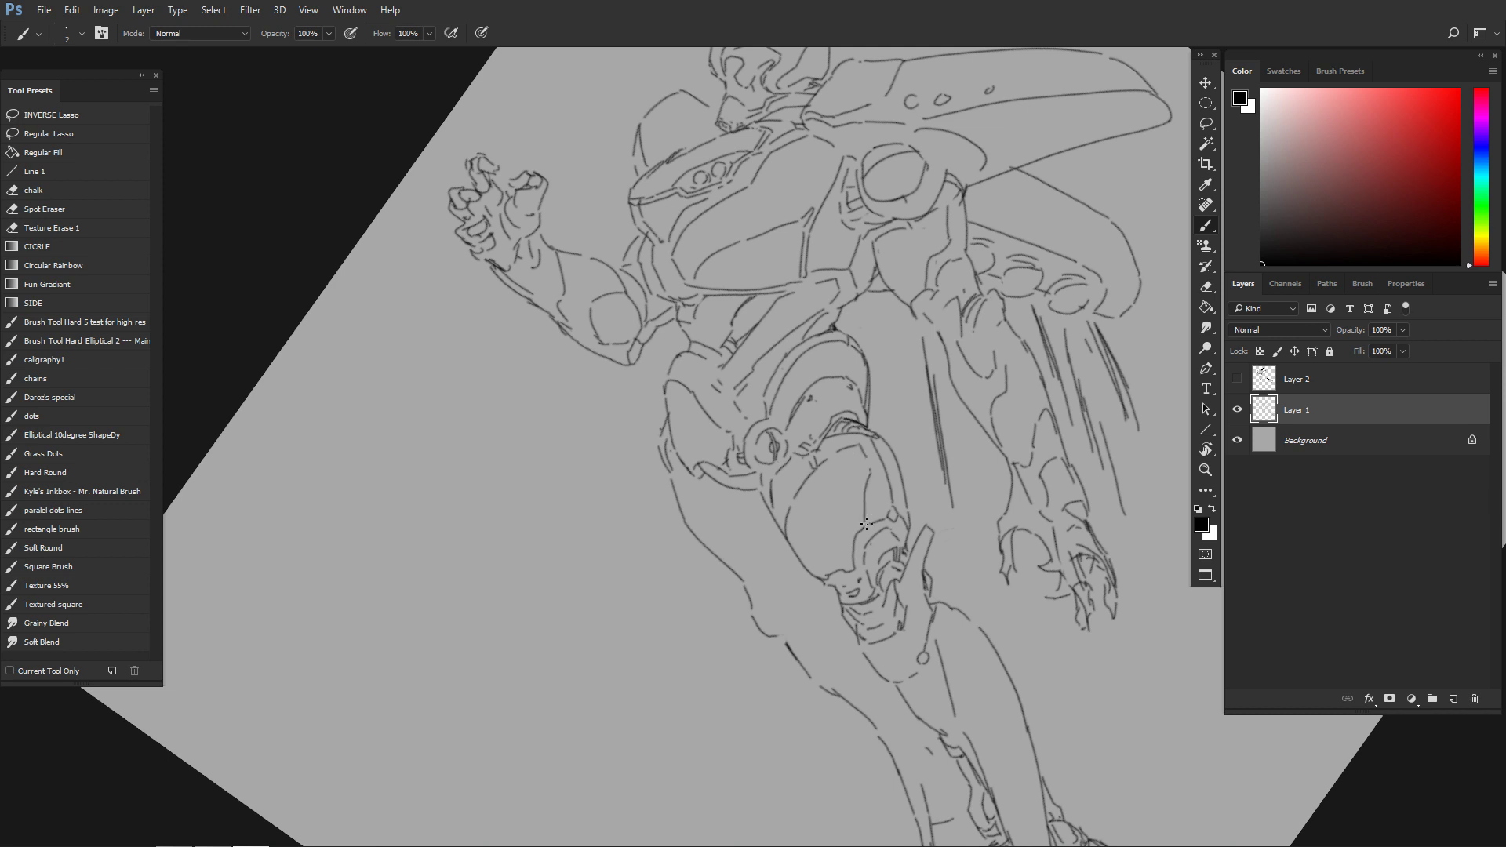
- Rotate to the front shin and draw a panel line running down from the knee
scroll(870, 502, "down", 5)
scroll(876, 542, "up", 3)
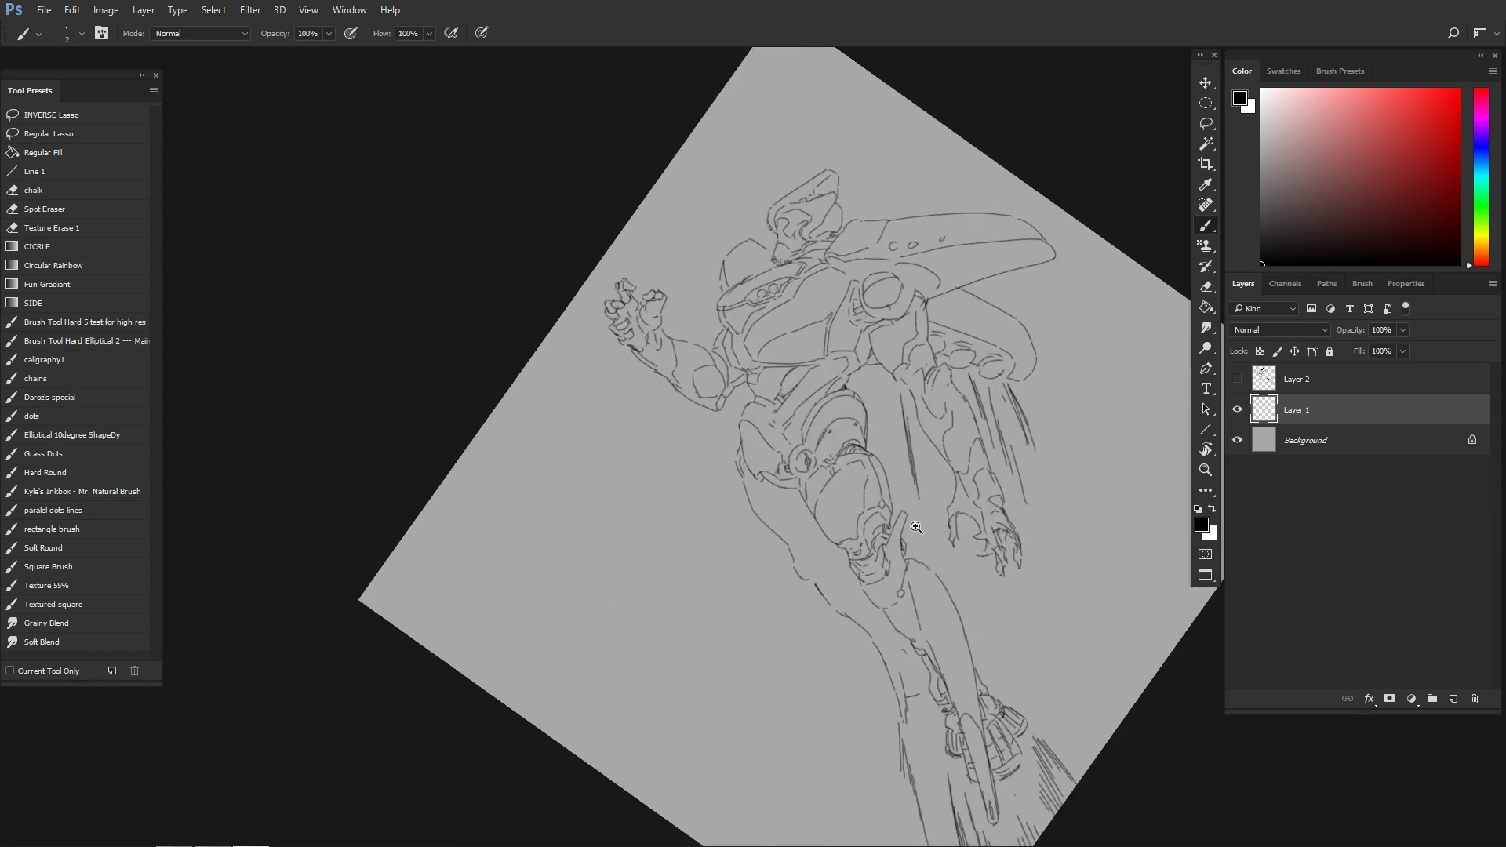
scroll(891, 565, "up", 2)
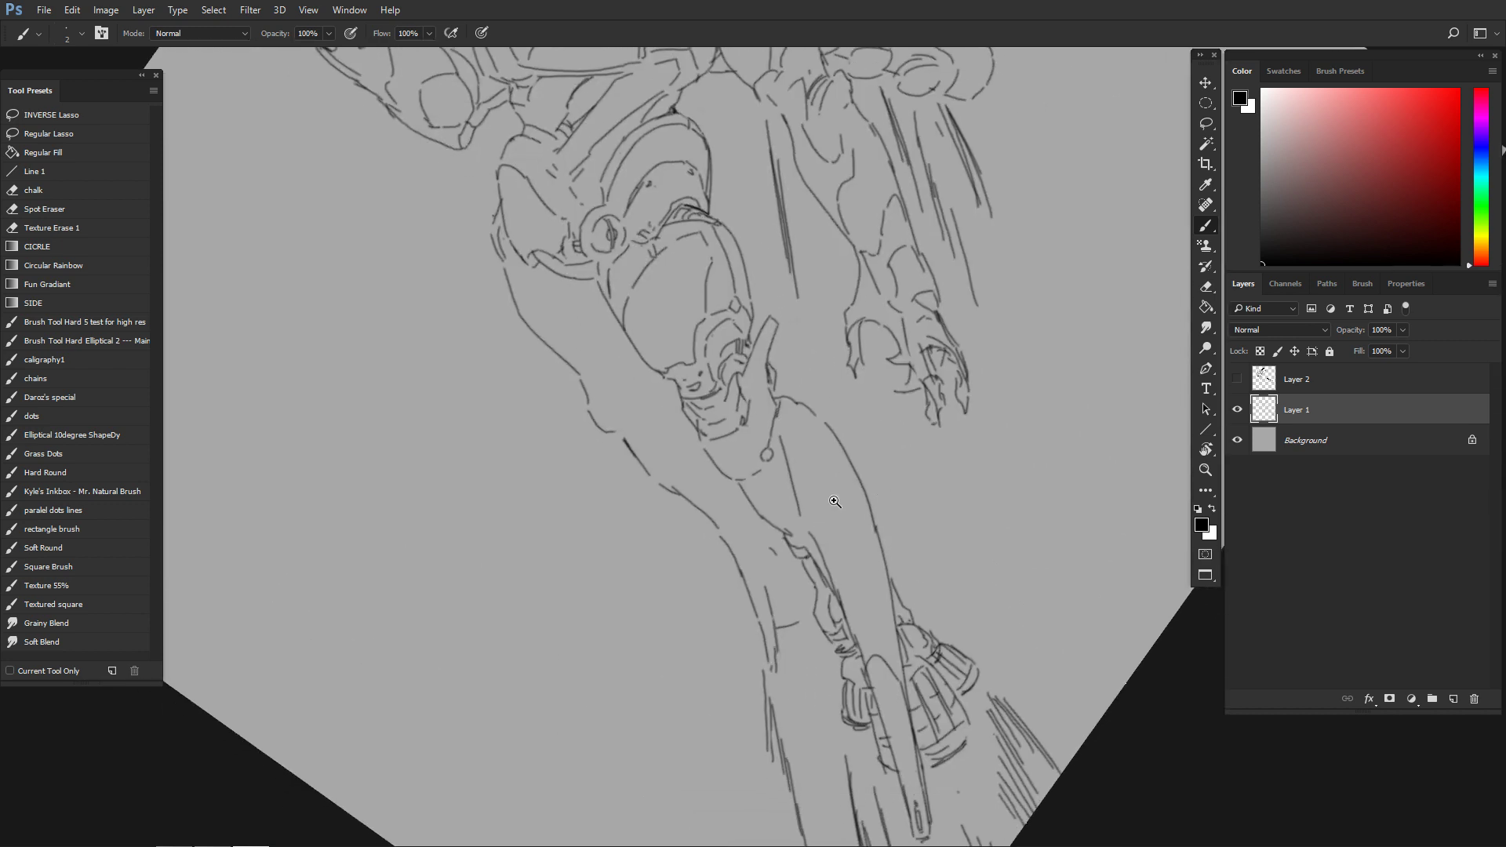
key("r")
mouse_move(808, 529)
left_mouse_down()
mouse_move(850, 520)
mouse_move(726, 534)
left_mouse_up()
key("b")
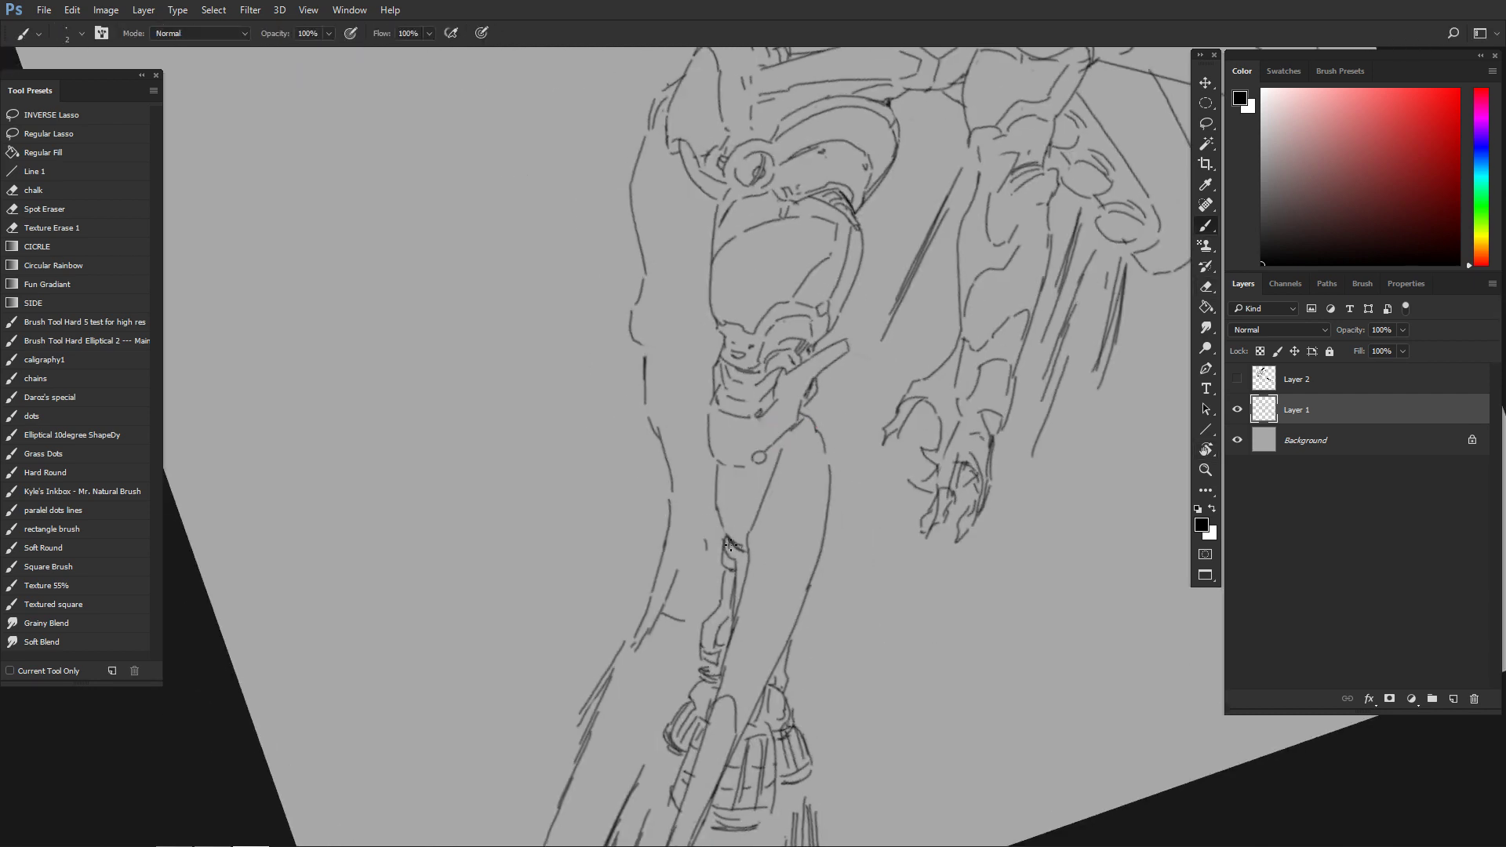
key("r")
left_click_drag(745, 553, 917, 510)
key("b")
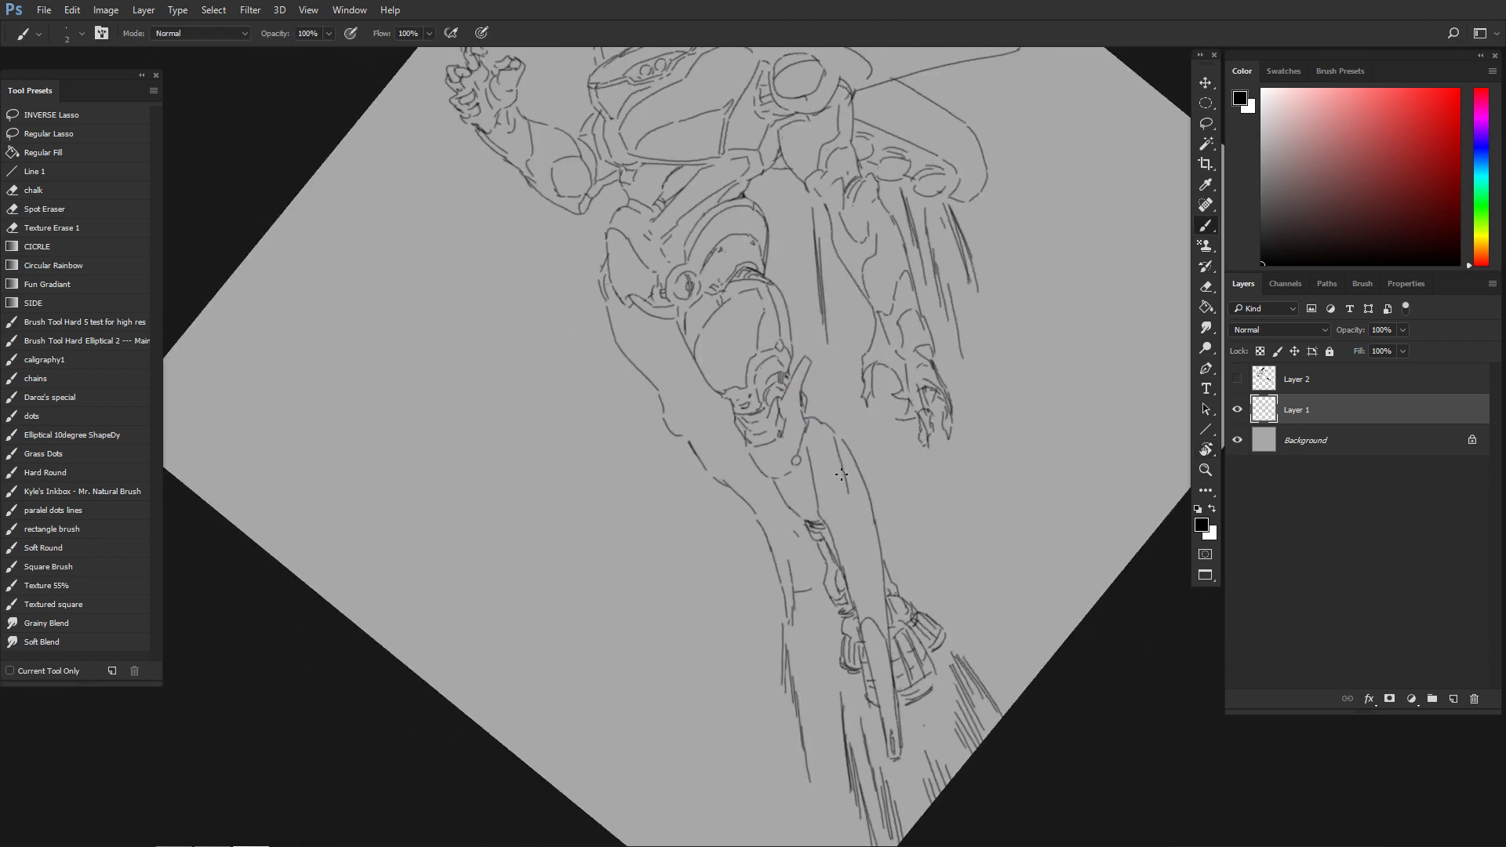
left_click_drag(818, 424, 828, 486)
scroll(876, 553, "down", 4)
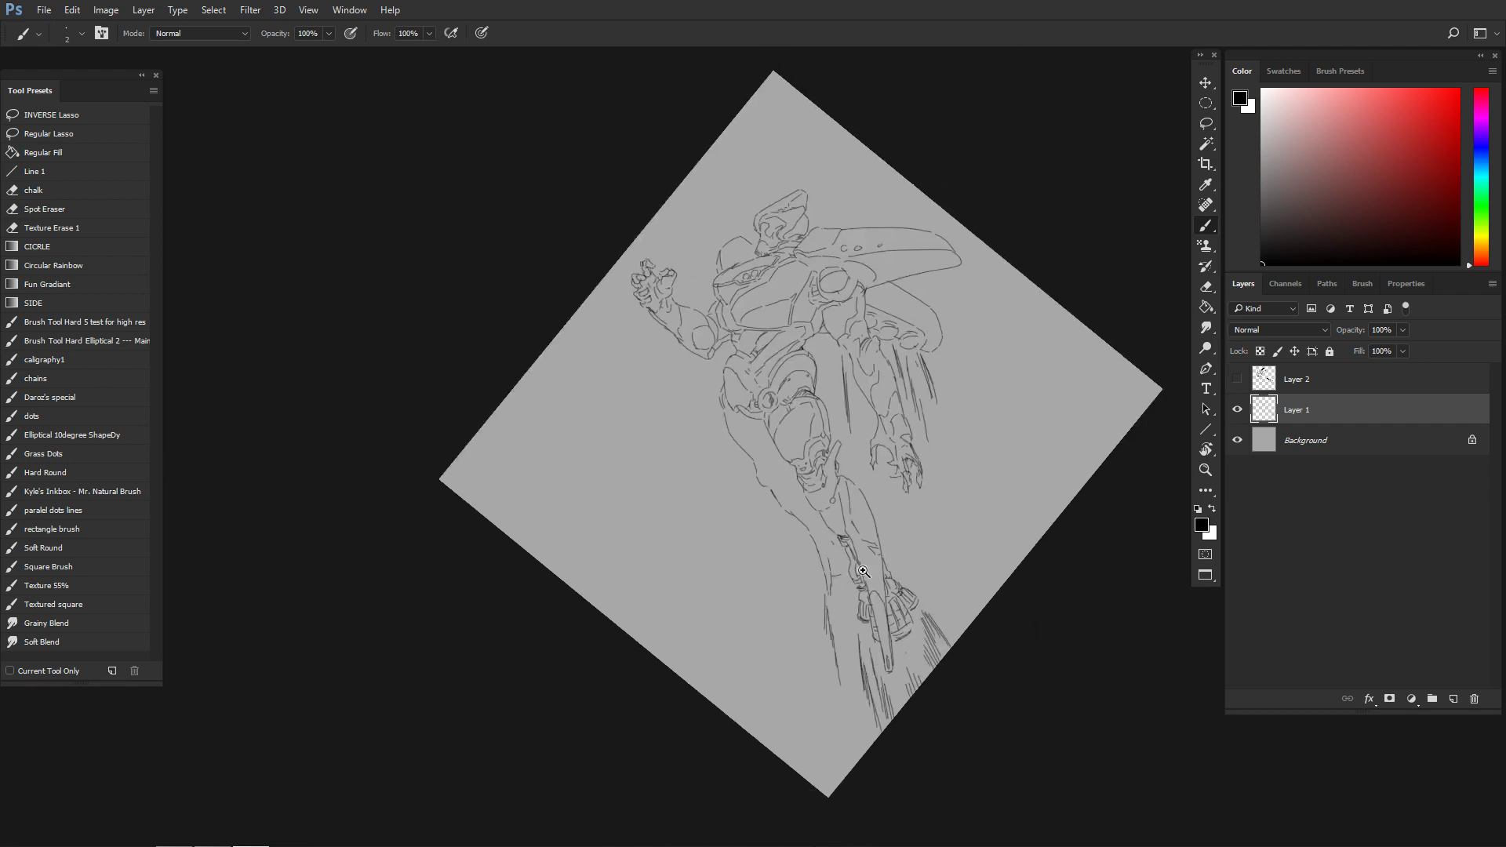
- Extend the front shin's inner panel lines and add short diagonal marks near its lower half
key("r")
scroll(877, 553, "up", 6)
key("e")
key("b")
scroll(878, 579, "down", 4)
key("ctrl+shift+h")
key("ctrl+shift+h")
key("r")
left_click_drag(871, 487, 859, 509)
left_click_drag(859, 510, 850, 463)
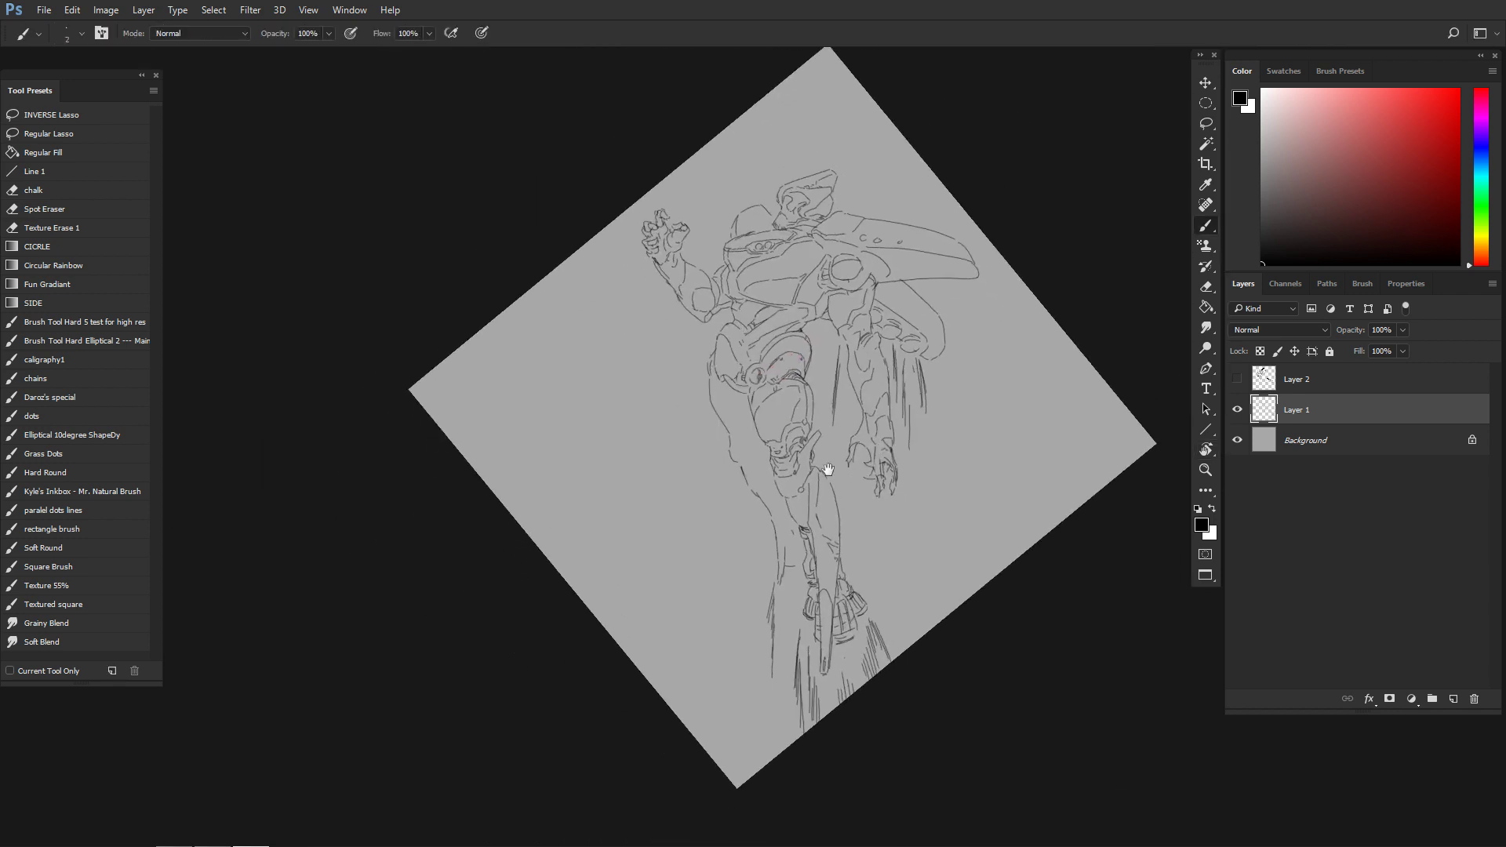
scroll(834, 470, "up", 5)
key("b")
scroll(835, 474, "down", 3)
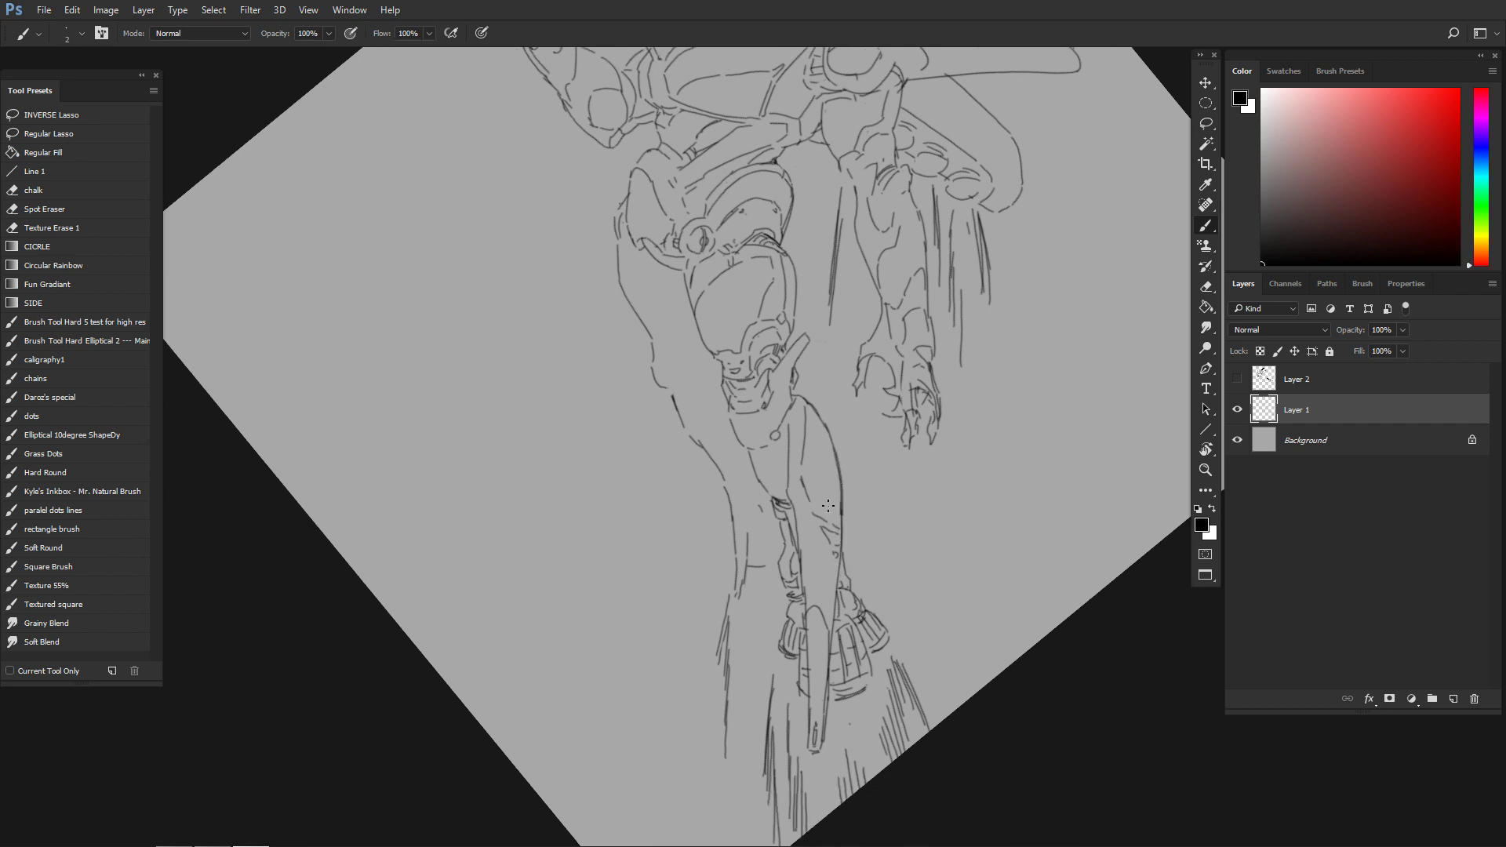
- Reinforce the lower leg's inner contour beneath the knee pivot, undoing a misplaced stroke
key("r")
key("b")
mouse_move(775, 448)
left_mouse_down()
mouse_move(751, 463)
mouse_move(758, 475)
left_mouse_up()
scroll(774, 452, "up", 4)
key("r")
key("b")
key("r")
mouse_move(760, 477)
left_mouse_down()
mouse_move(788, 439)
mouse_move(760, 506)
mouse_move(796, 553)
left_mouse_up()
key("b")
key("ctrl+z")
scroll(798, 550, "down", 4)
key("F2")
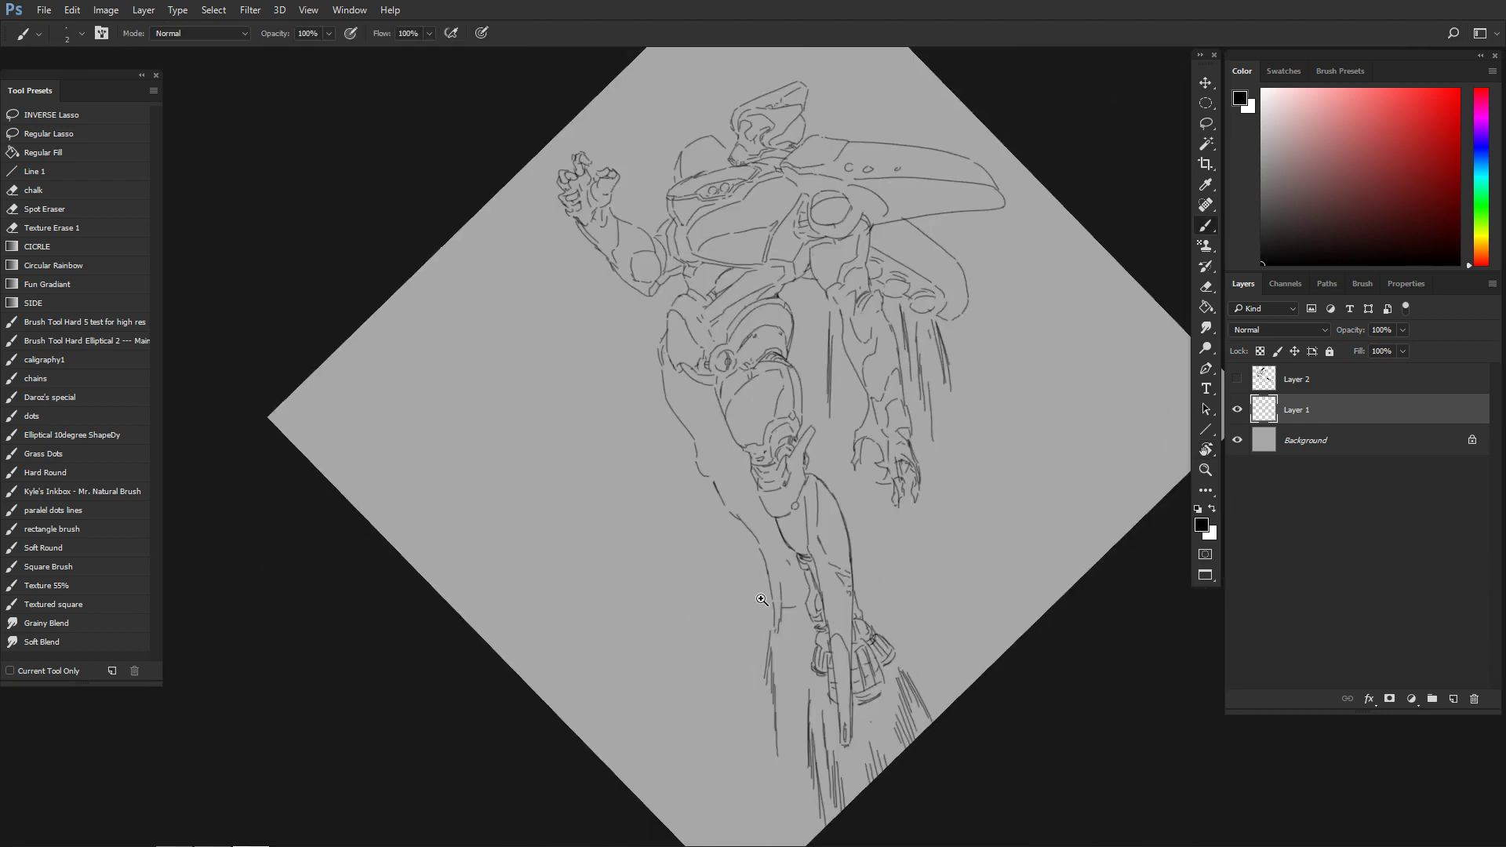
key("F2")
- Clean up the hanging arm's elbow and thicken the inner contour of its forearm
mouse_move(912, 383)
left_mouse_down()
mouse_move(914, 427)
mouse_move(902, 377)
mouse_move(821, 389)
left_mouse_up()
scroll(902, 377, "up", 4)
key("e")
key("b")
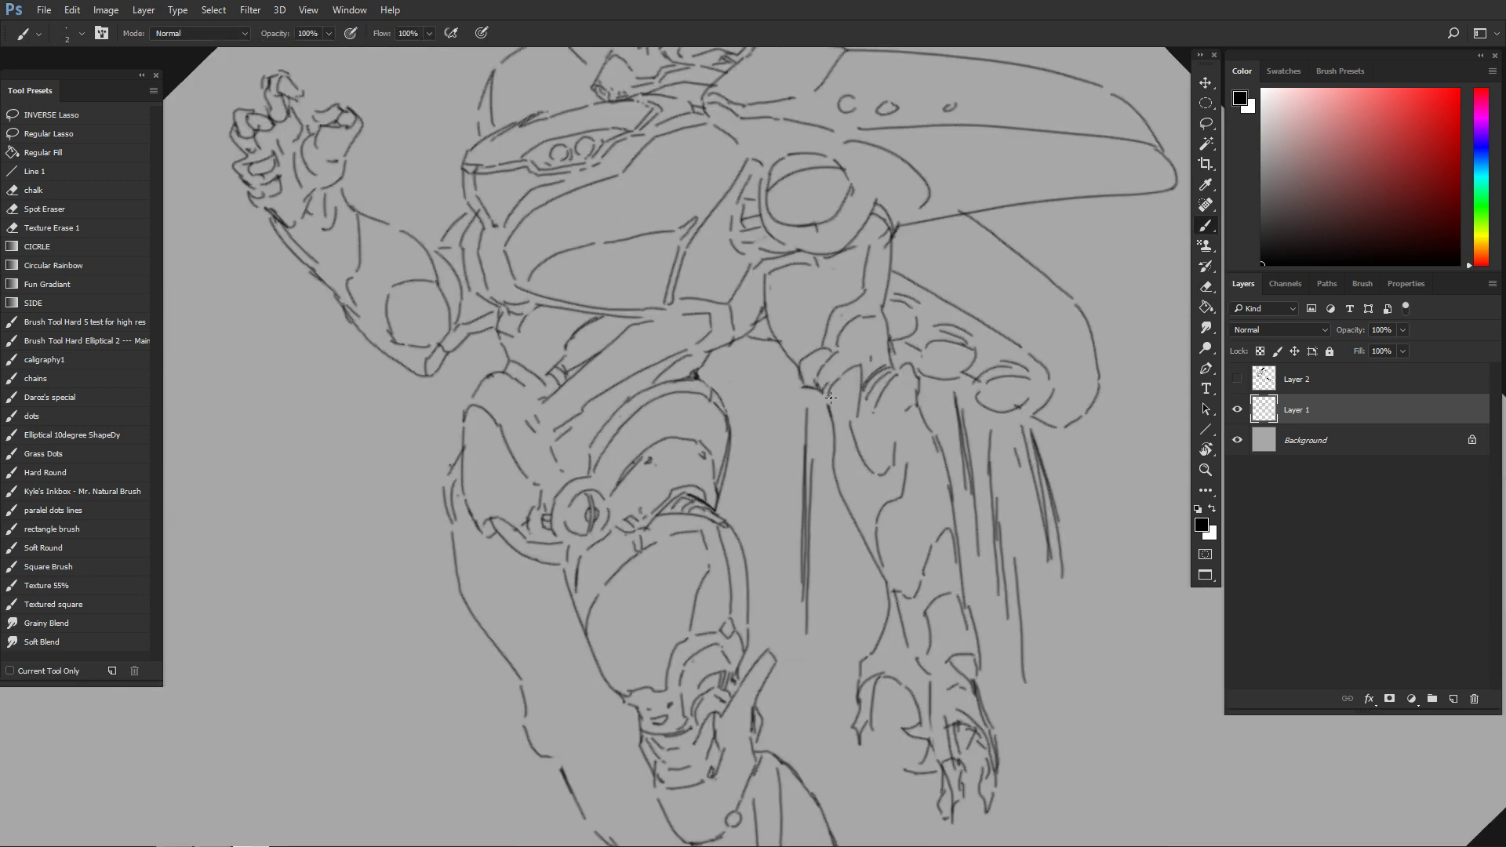
key("e")
key("b")
mouse_move(832, 396)
left_mouse_down()
mouse_move(854, 371)
mouse_move(833, 447)
left_mouse_up()
key("e")
key("b")
left_click_drag(832, 445, 843, 488)
key("ctrl+z")
mouse_move(828, 427)
left_mouse_down()
mouse_move(885, 594)
mouse_move(861, 626)
mouse_move(897, 574)
left_mouse_up()
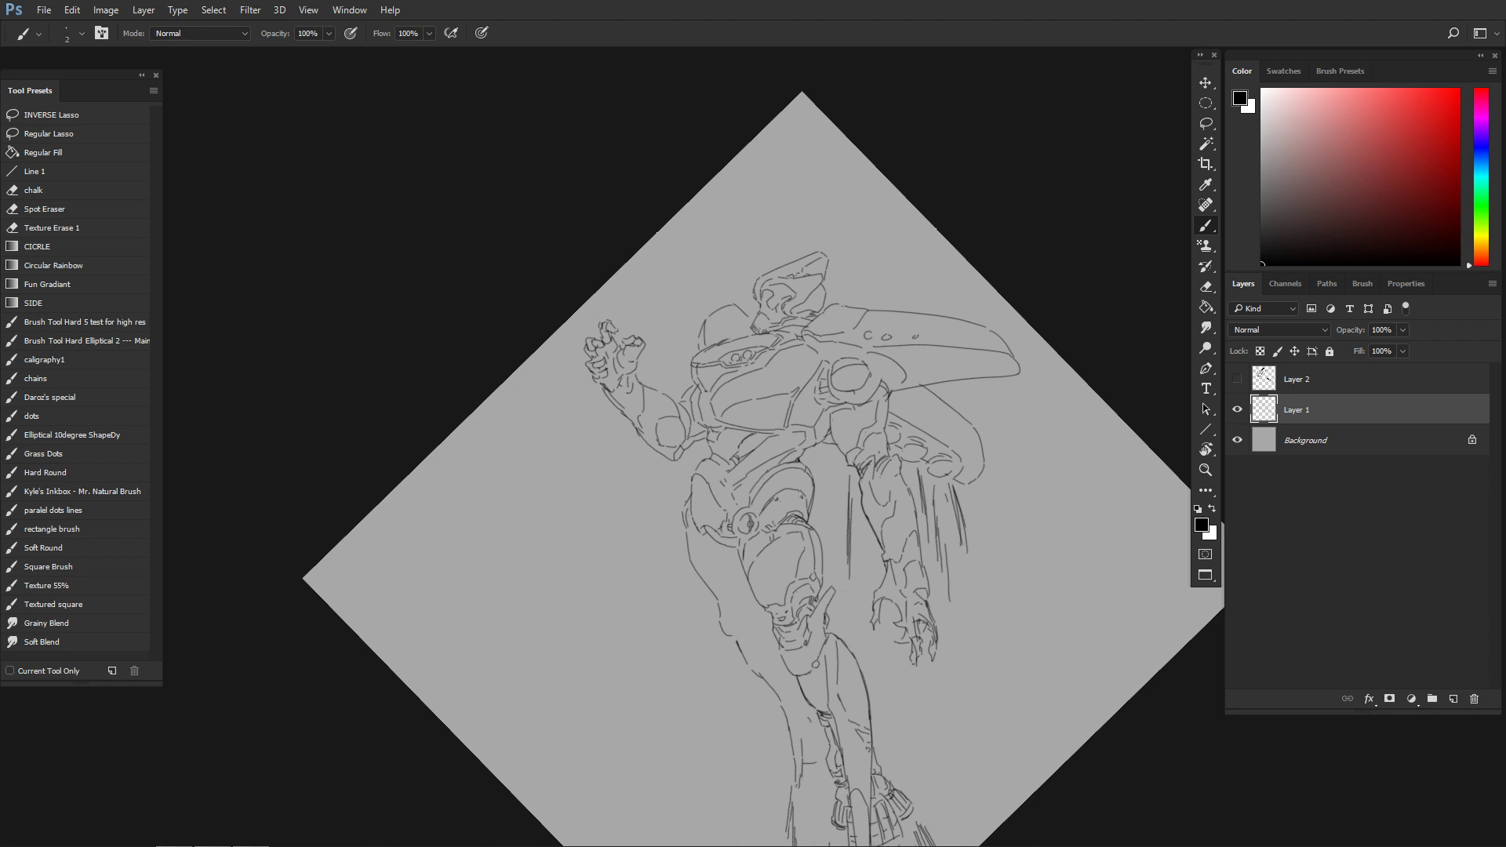
- Bring up the Discord window showing the thunderdome channel
left_click_drag(1505, 129, 839, 104)
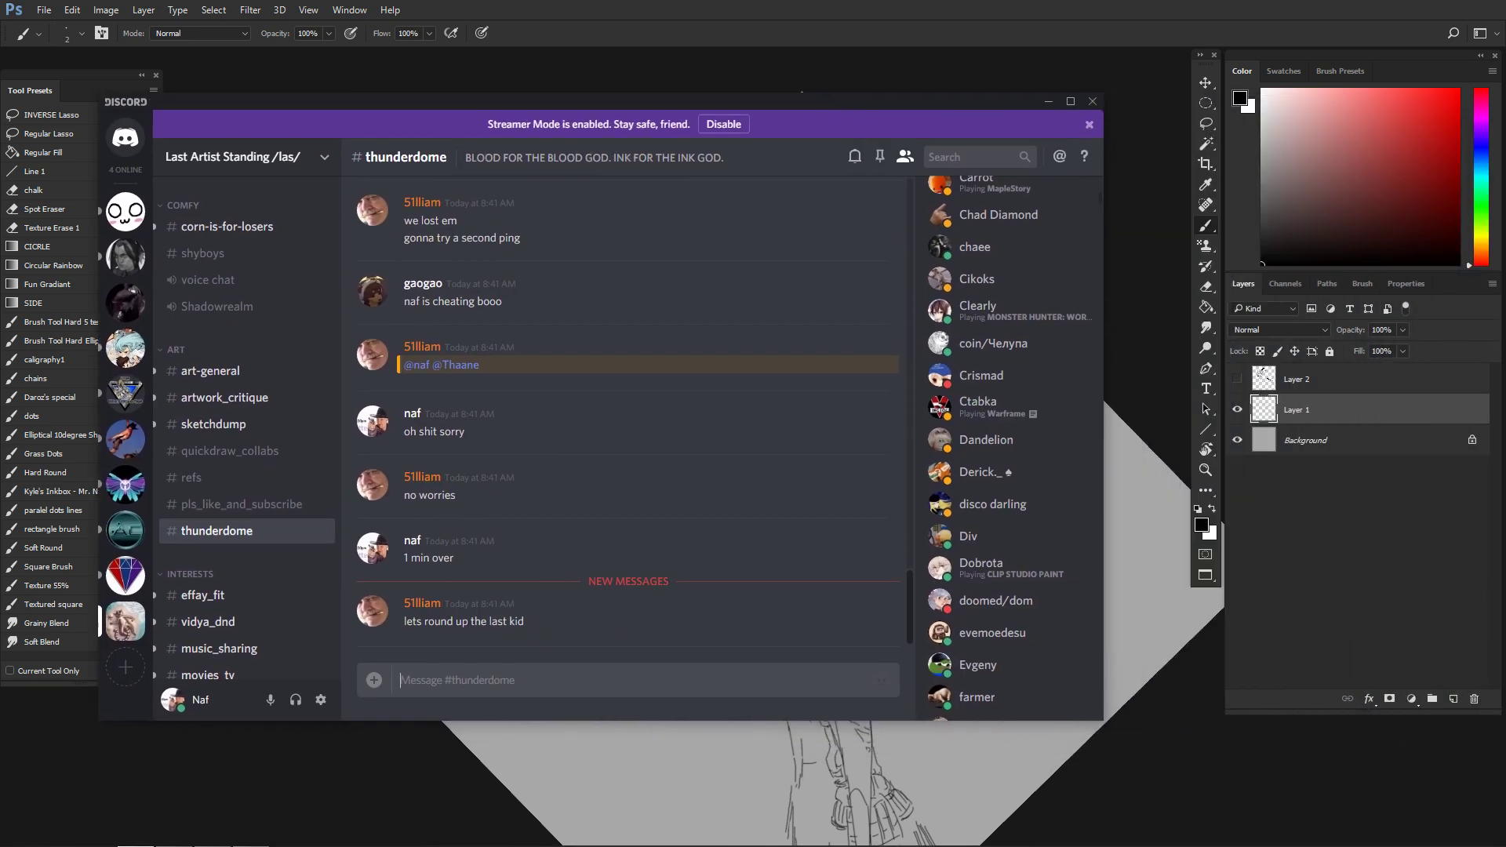